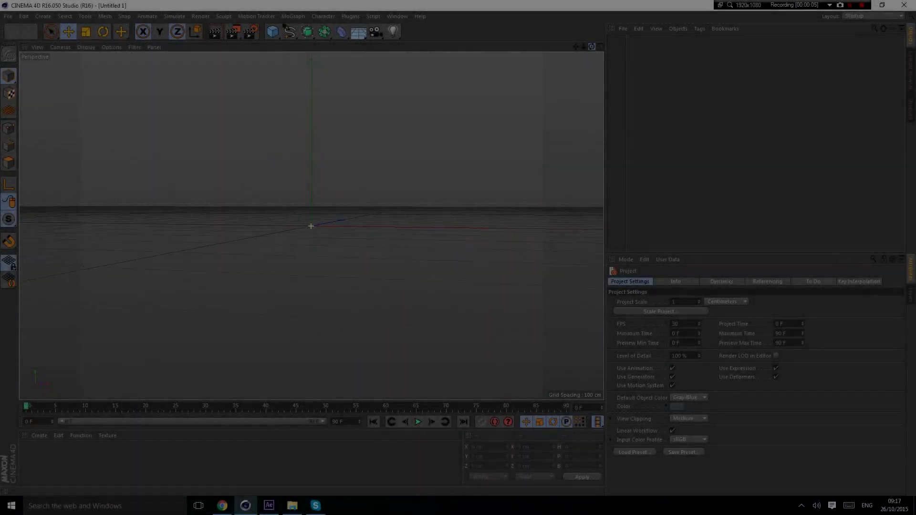
Unlock the Y axis so that movement is enabled along all three axes
drag(592, 46, 620, 72)
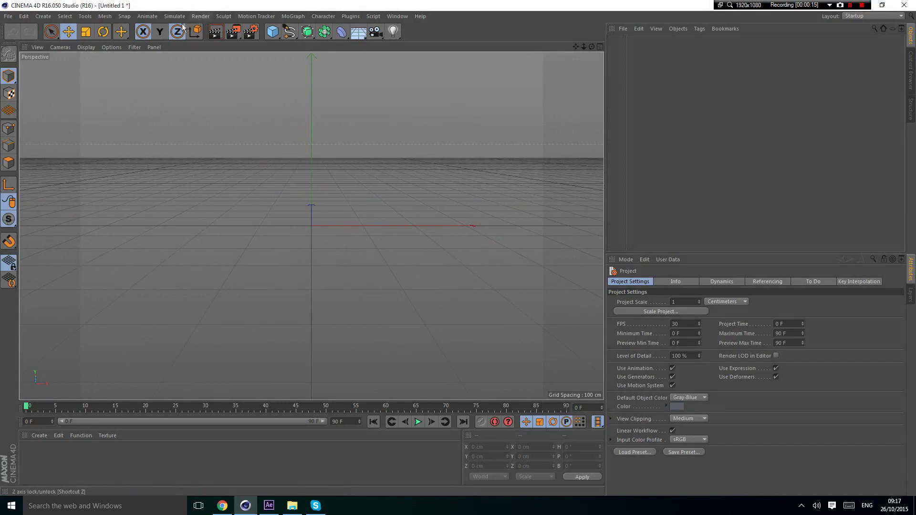
click(155, 34)
scroll(307, 222, up, 3)
scroll(365, 258, up, 5)
drag(583, 46, 311, 225)
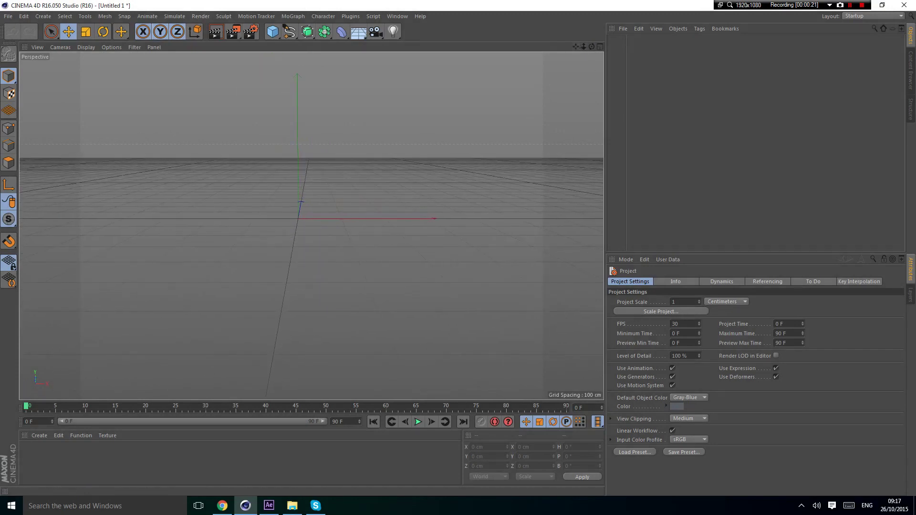
drag(576, 46, 311, 225)
Add a MoText object to the scene and select its placeholder text for editing
click(302, 15)
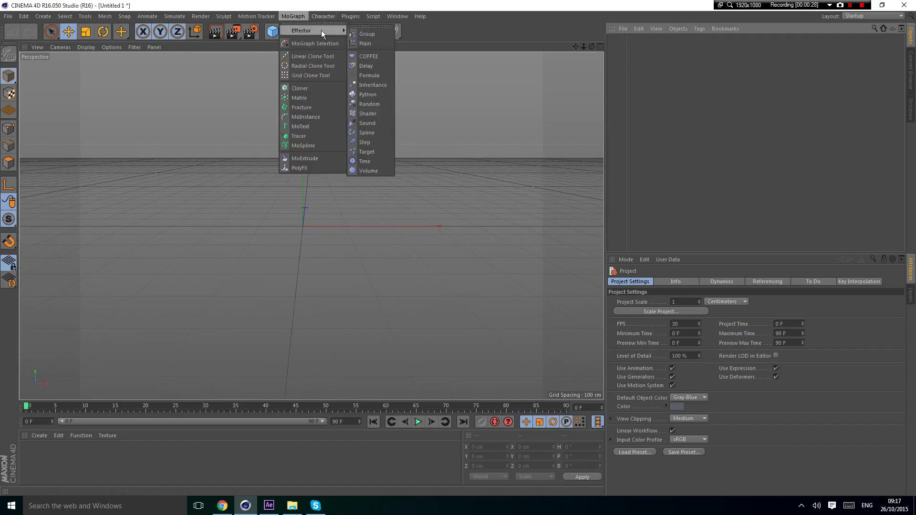
click(303, 126)
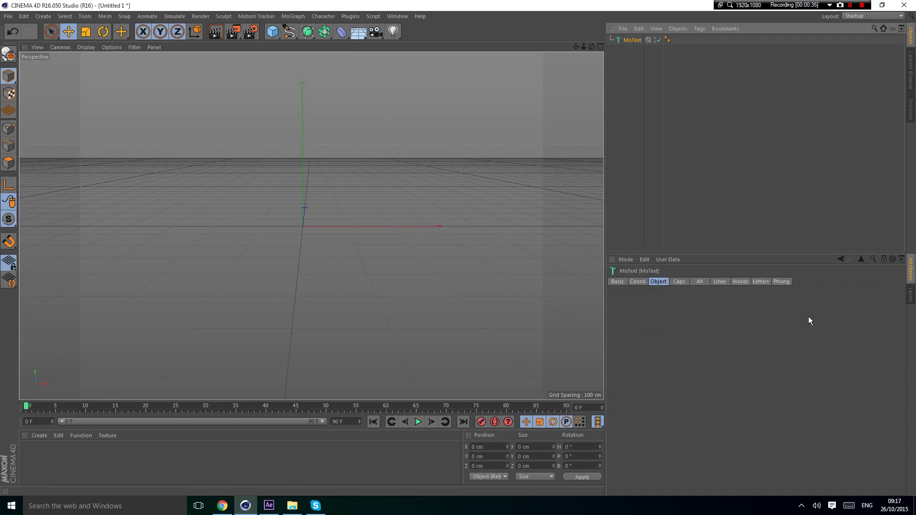
drag(687, 329, 558, 321)
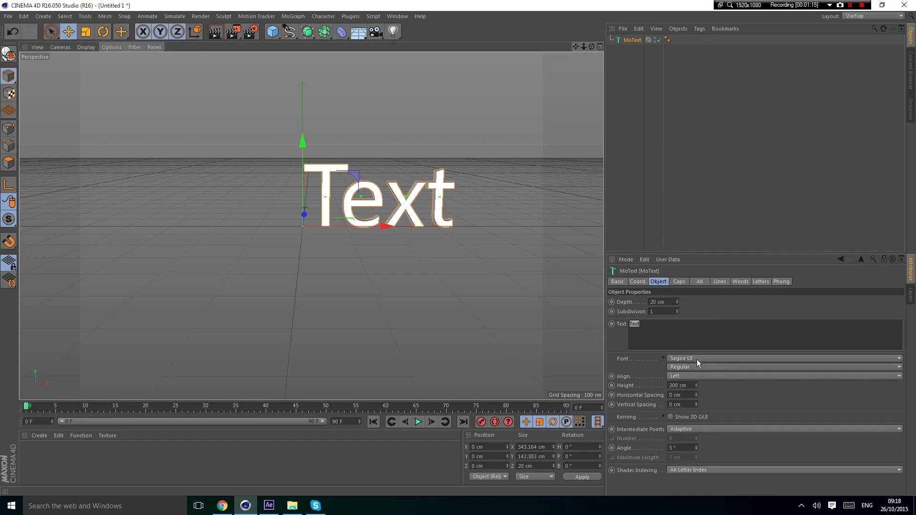
Set the MoText font to GoGoPosterPunch and its alignment to Middle
click(697, 359)
drag(899, 417, 832, 216)
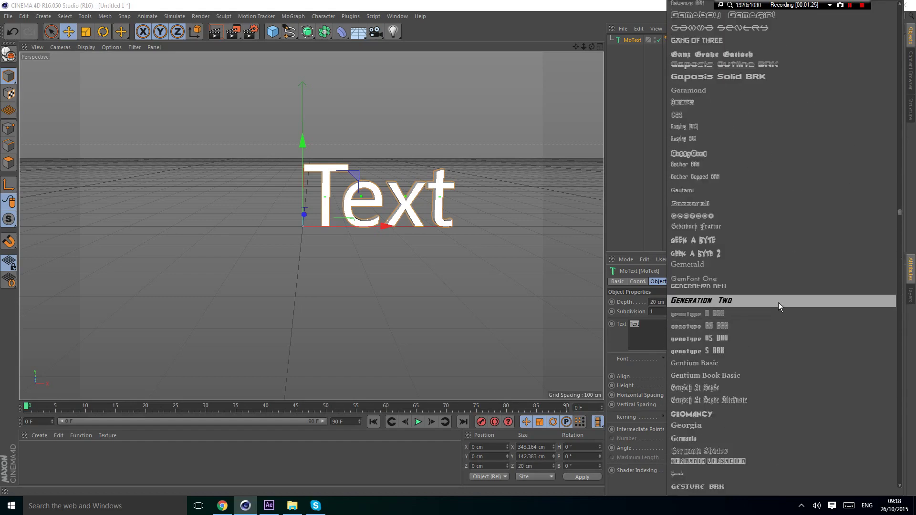
scroll(768, 344, up, 3)
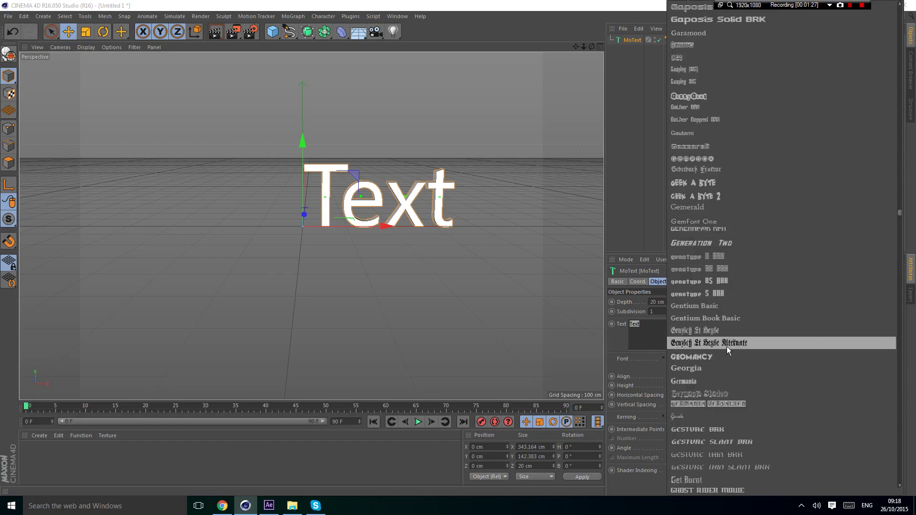
scroll(756, 329, down, 7)
scroll(750, 357, down, 7)
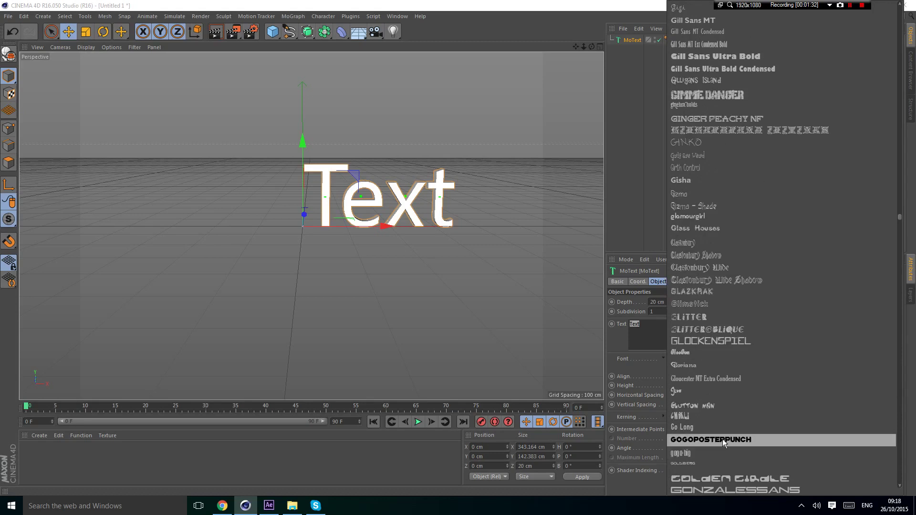
click(722, 439)
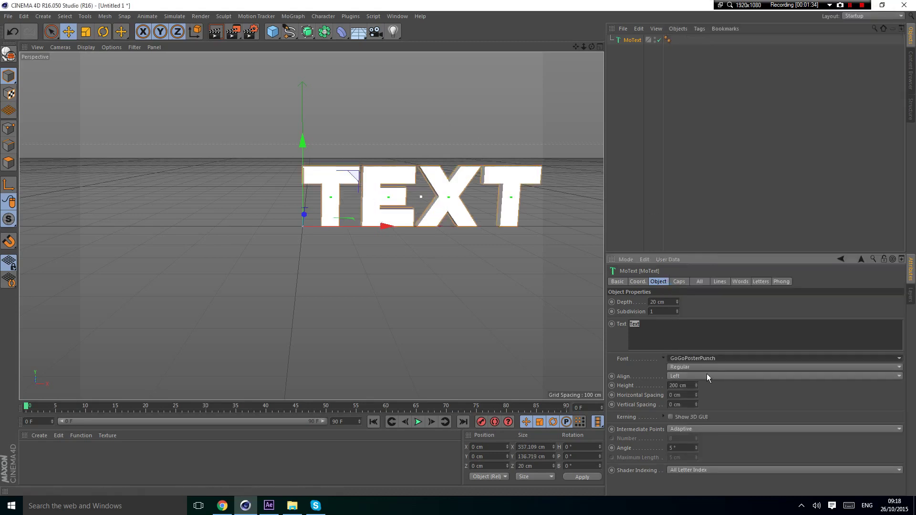
click(691, 377)
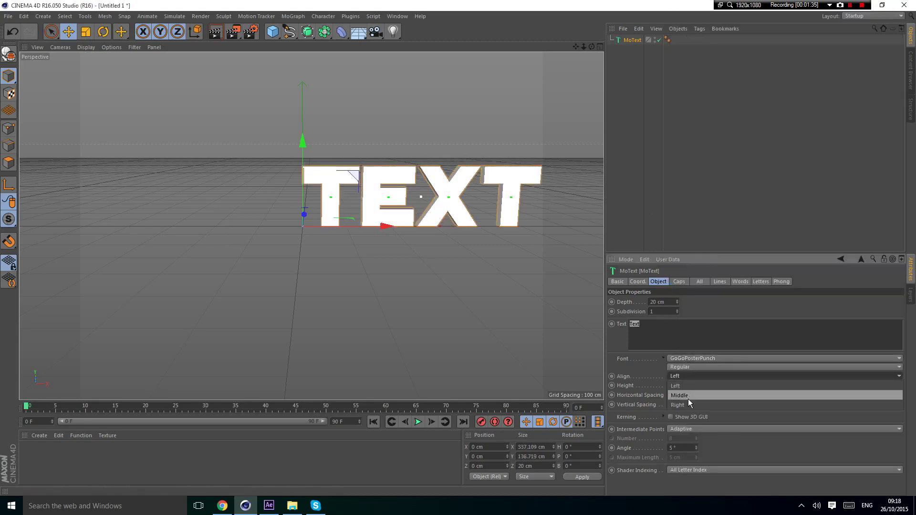
click(687, 399)
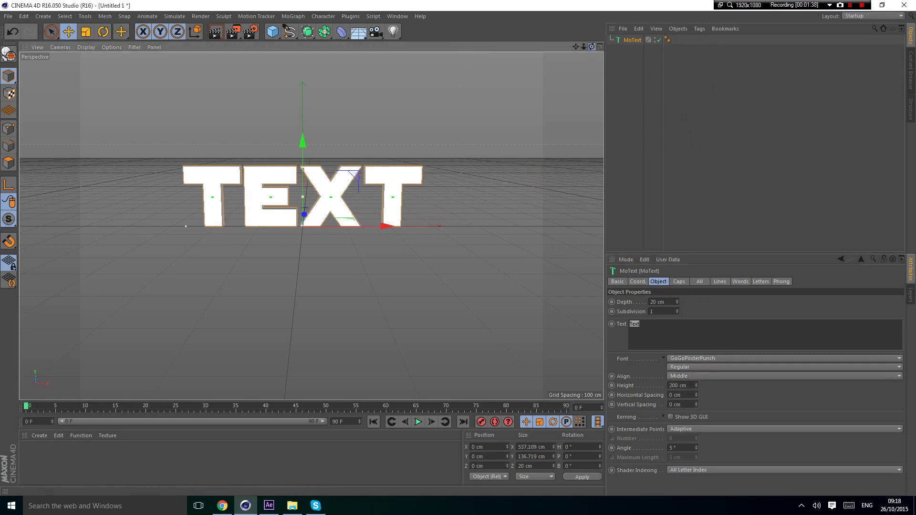
Replace the MoText placeholder wording with BEAR and deselect the object
mouse_move(591, 46)
mouse_down()
mouse_move(590, 67)
mouse_move(591, 47)
mouse_up()
scroll(240, 283, up, 3)
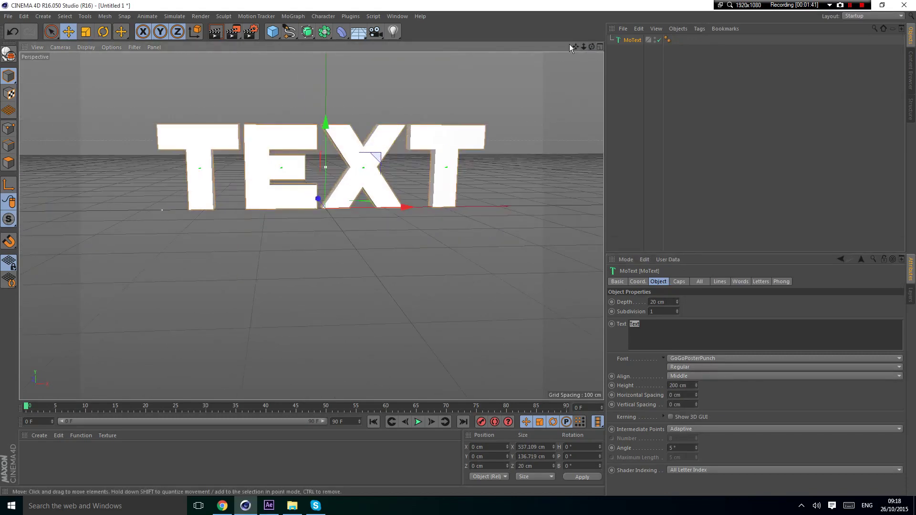
click(688, 325)
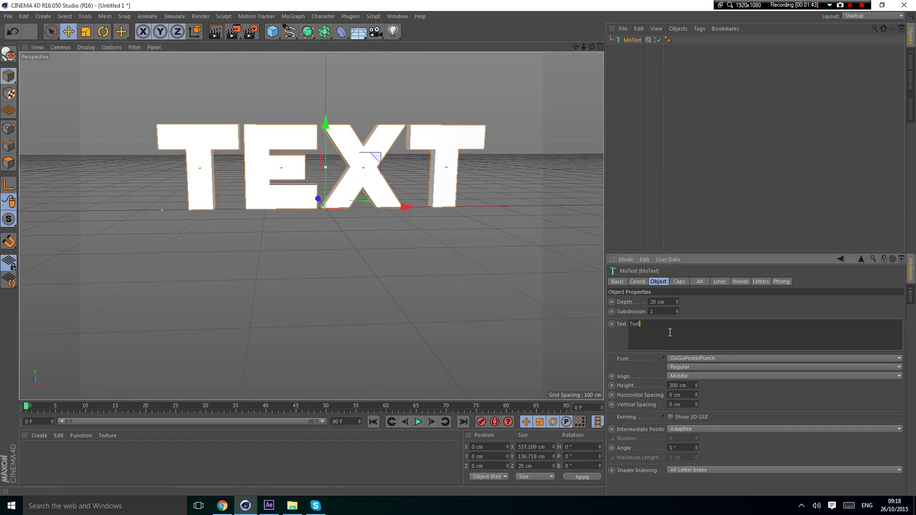
key(ctrl+a)
key(BackSpace)
text(BEAR)
click(657, 97)
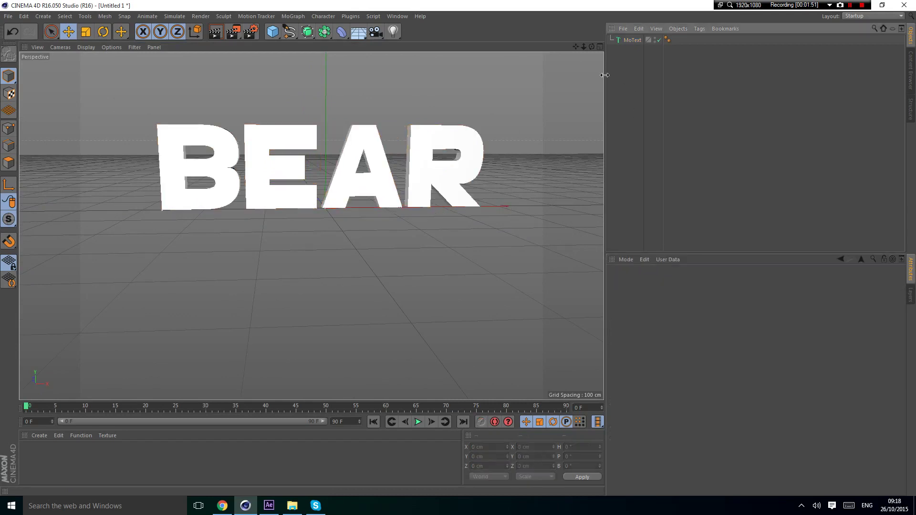
Select the BEAR text and set its extrusion depth to 50 cm
drag(591, 46, 580, 57)
click(491, 160)
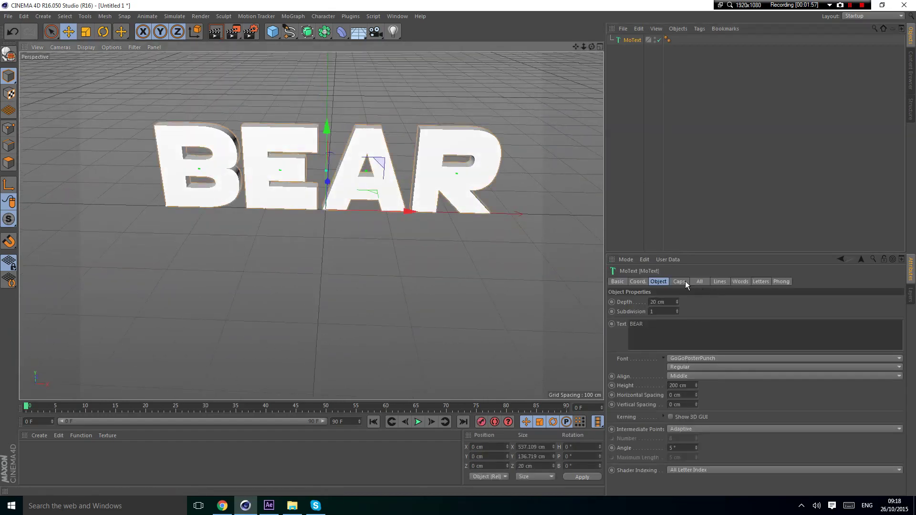
click(657, 302)
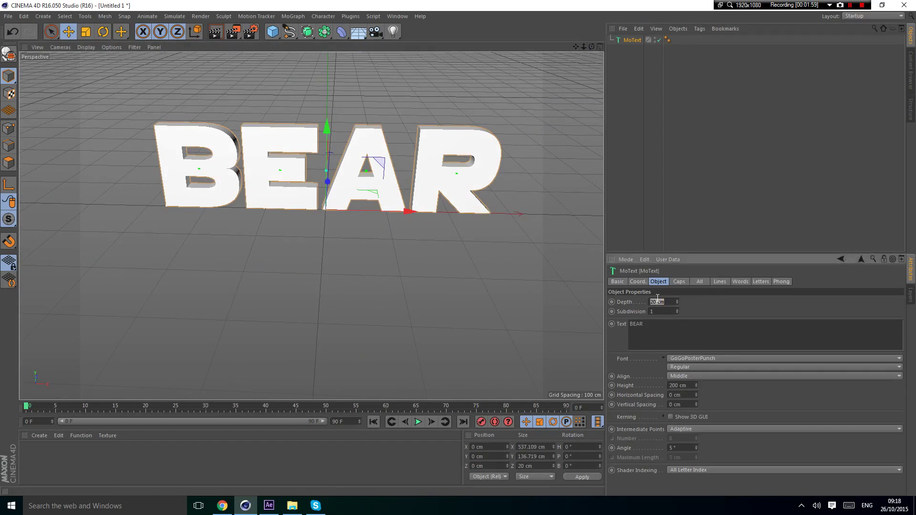
key(BackSpace)
text(50)
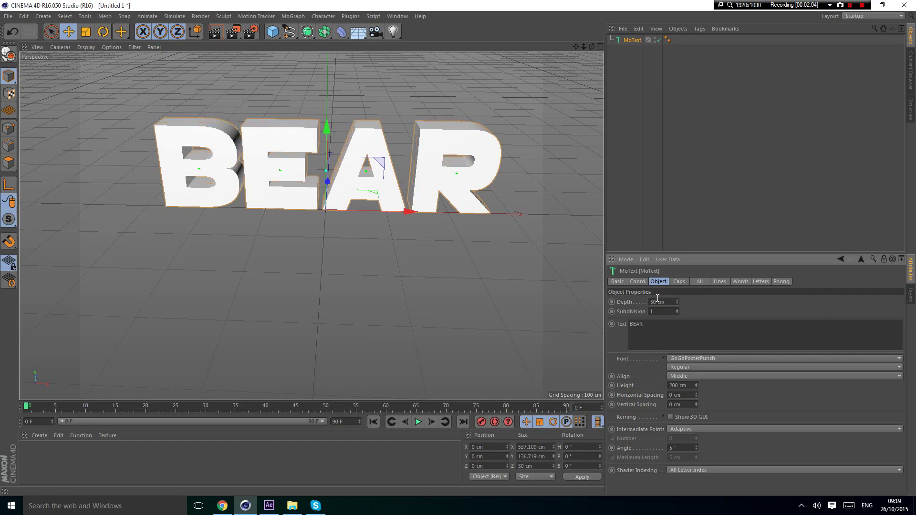
Set both the start and end caps of the BEAR text to Fillet Cap
click(679, 282)
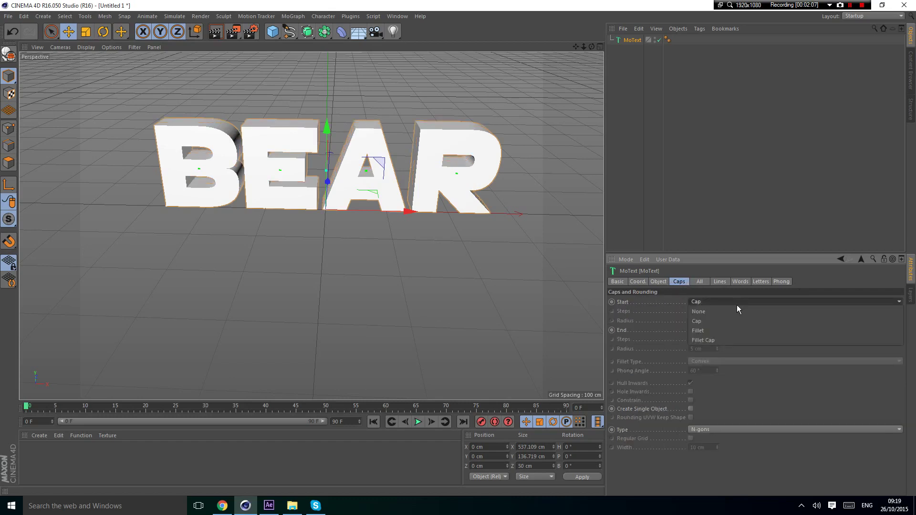
click(718, 302)
click(719, 341)
click(722, 330)
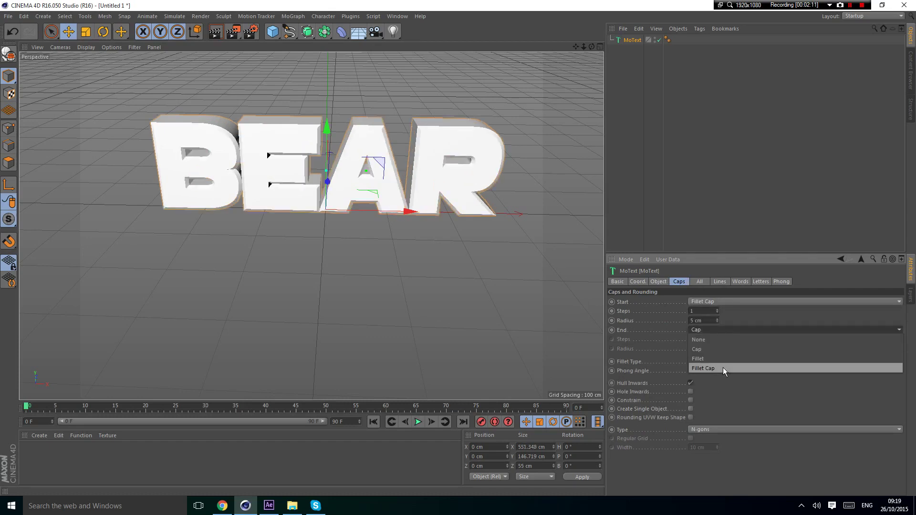
click(704, 368)
Give the start and end fillet caps 15 steps and a radius of 3.5 cm each
click(694, 311)
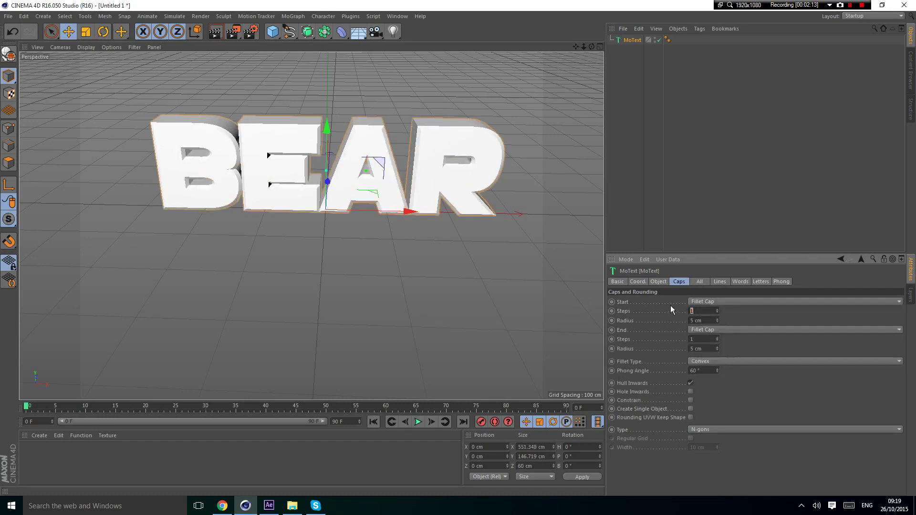
text(15)
click(695, 338)
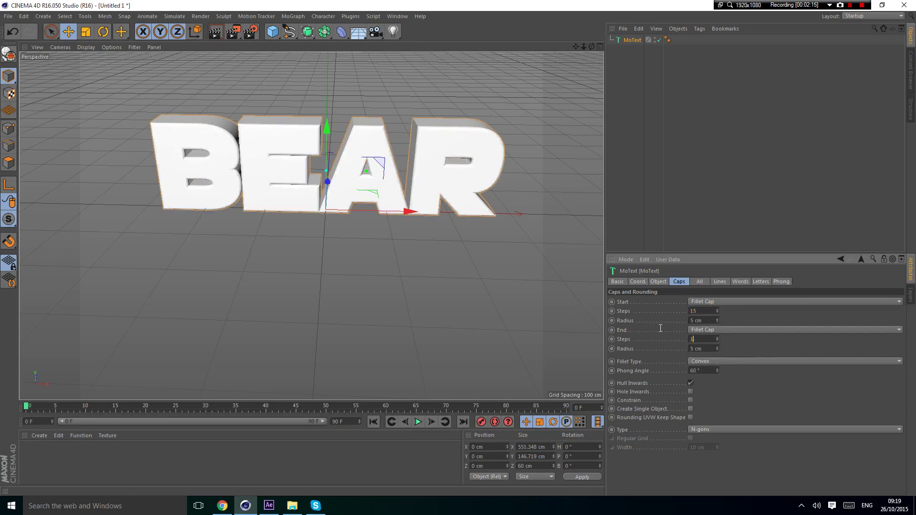
text(15)
key(Tab)
text(3.5)
key(Return)
double_click(696, 321)
key(BackSpace)
text(3.5)
key(Return)
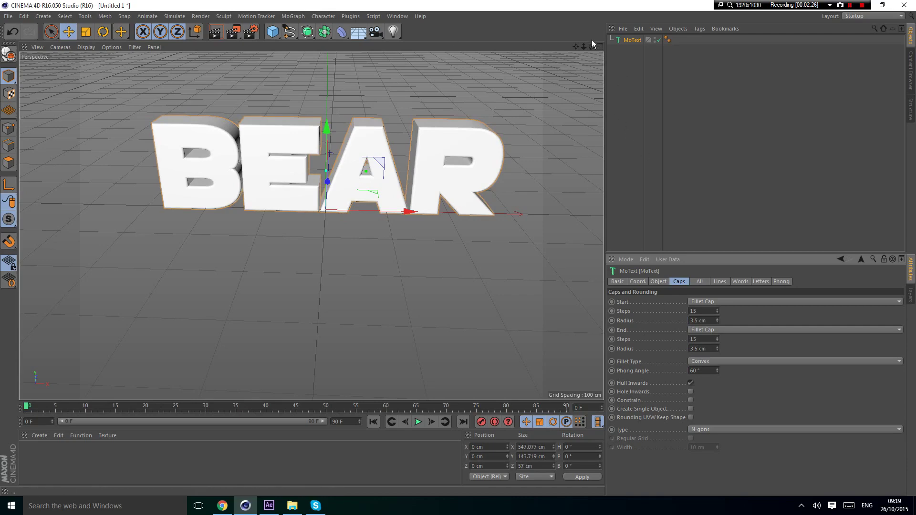
Duplicate the MoText object in place and clear the selection
mouse_move(591, 46)
mouse_down()
mouse_move(578, 56)
mouse_move(587, 54)
mouse_up()
click(626, 41)
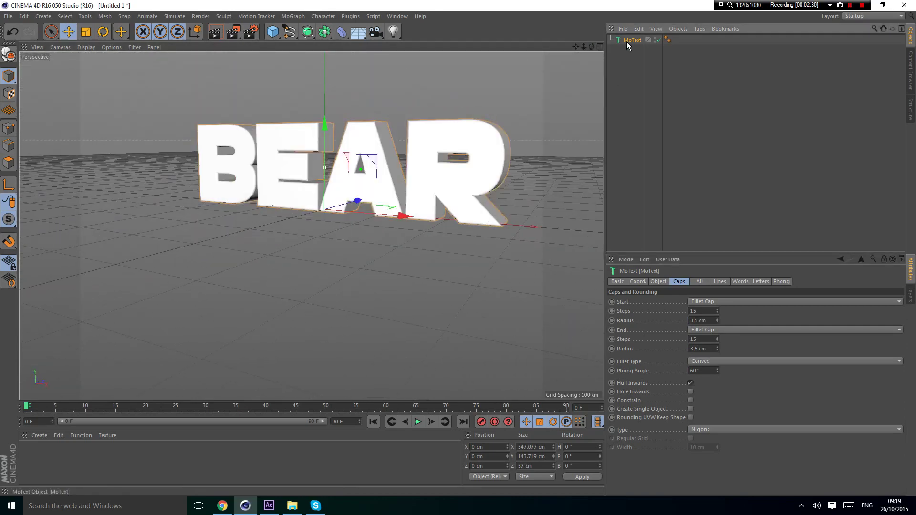
key(ctrl+c)
key(ctrl+v)
click(659, 186)
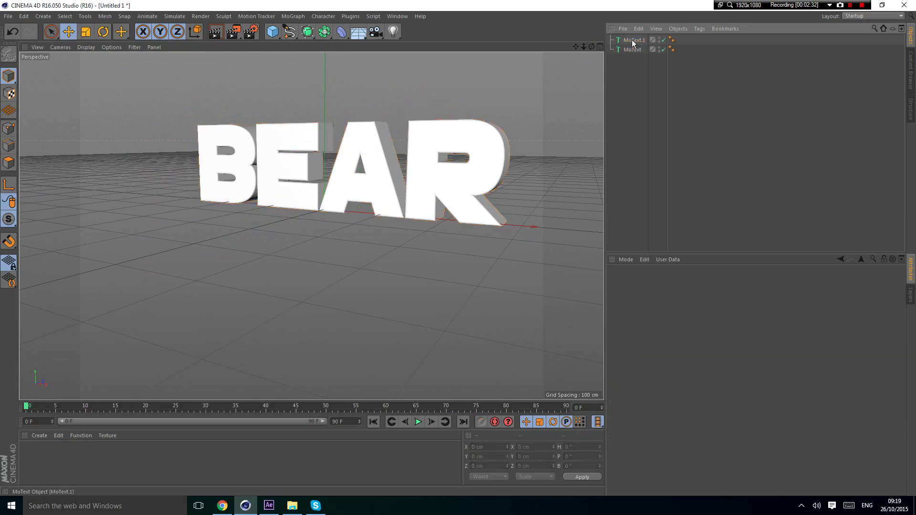
Set the extrusion depth of the duplicated text, MoText.1, to 30 cm
click(631, 39)
click(656, 281)
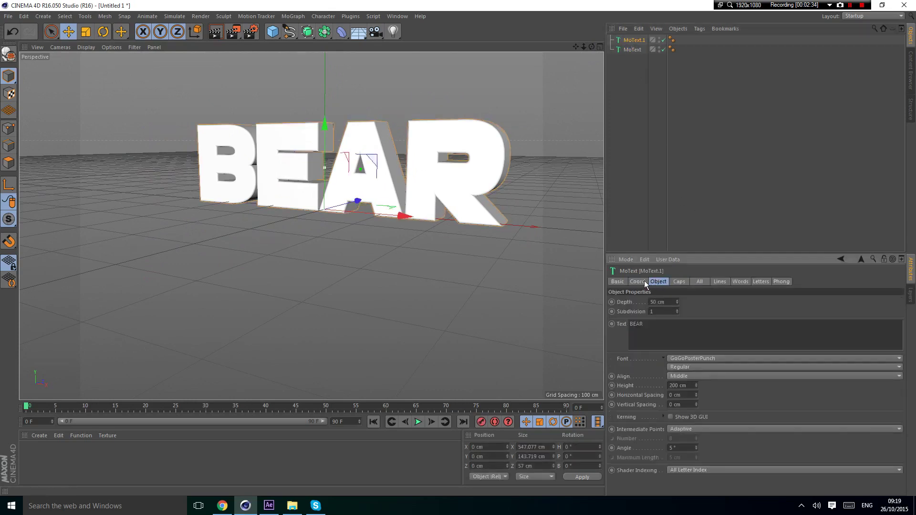
click(653, 303)
text(30)
key(Return)
Slightly reduce the start and end fillet cap radii of the duplicated text, MoText.1
click(675, 281)
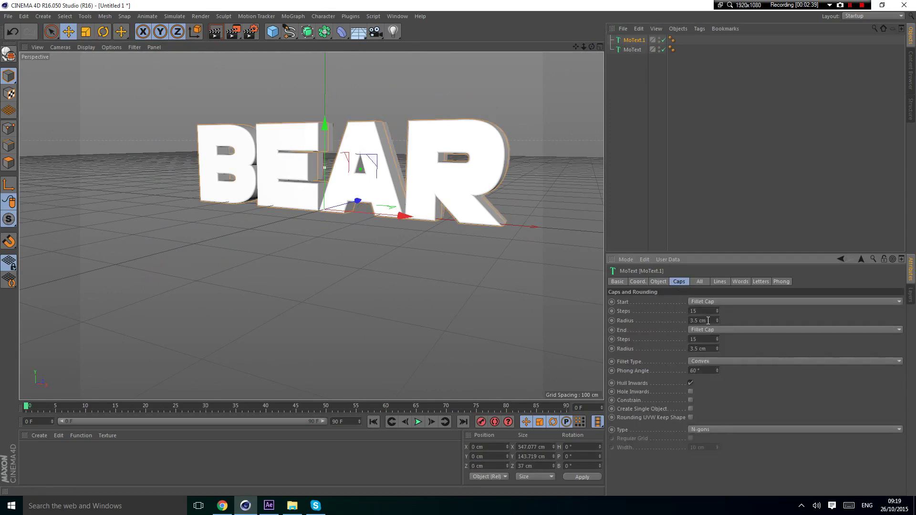
drag(708, 321, 695, 320)
key(BackSpace)
key(Return)
key(BackSpace)
key(BackSpace)
key(BackSpace)
key(BackSpace)
key(BackSpace)
key(Return)
Select the original MoText object and set its extrusion depth to 40 cm
click(626, 51)
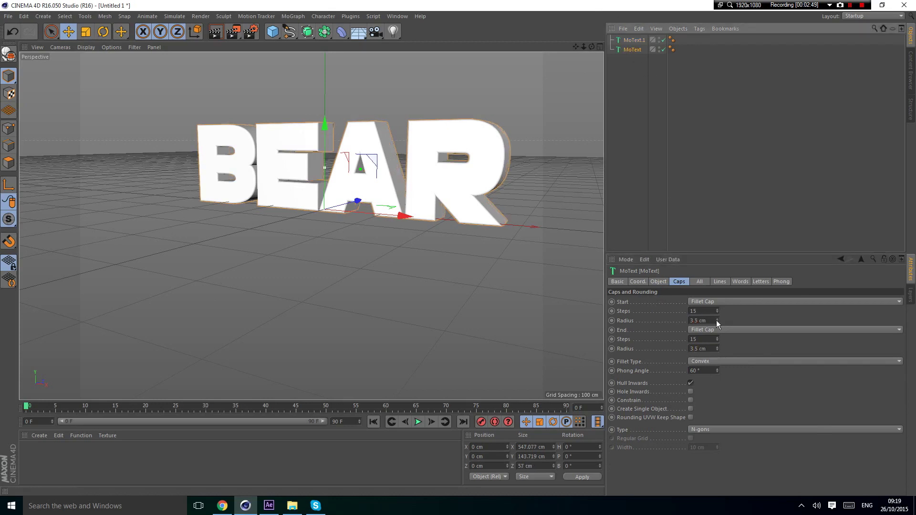
click(653, 282)
double_click(658, 301)
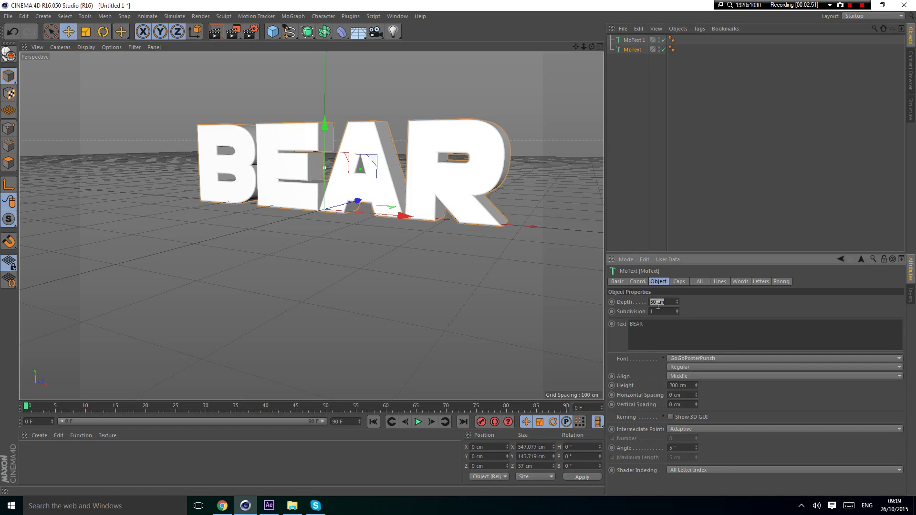
text(40)
key(Return)
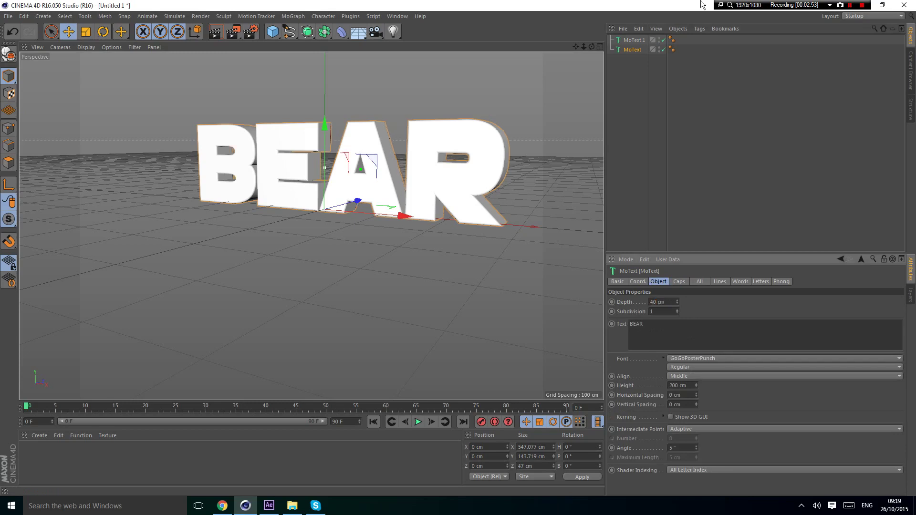
Select MoText.1 and set its extrusion depth to 60 cm
click(641, 40)
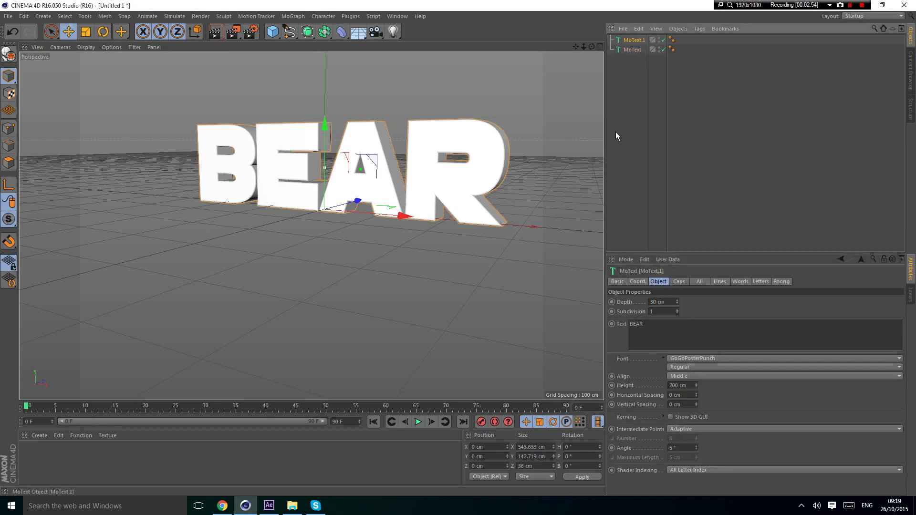
click(665, 310)
click(665, 302)
key(BackSpace)
text(66)
key(Return)
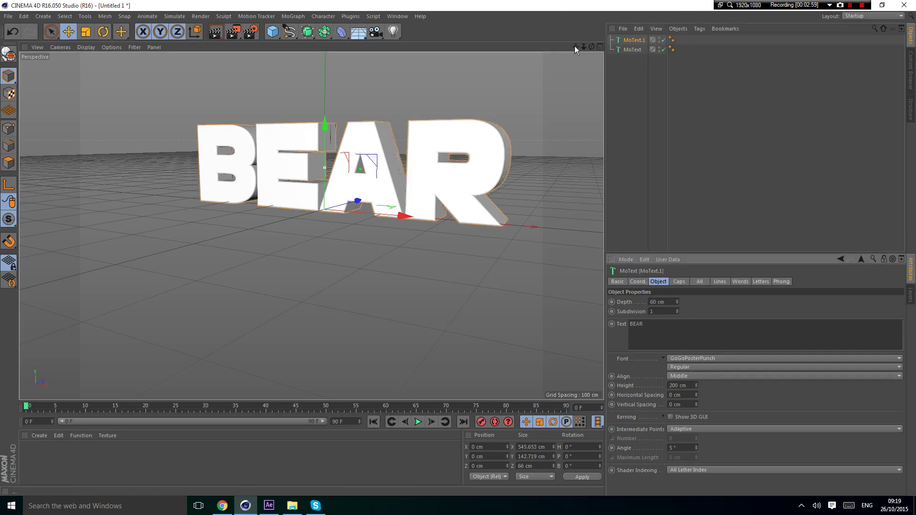
Shift MoText.1 along the negative Z axis so it protrudes on both sides of the original text, and deselect it
drag(591, 47, 506, 49)
mouse_move(389, 218)
mouse_down()
mouse_move(374, 218)
mouse_move(405, 224)
mouse_move(370, 219)
mouse_move(386, 220)
mouse_up()
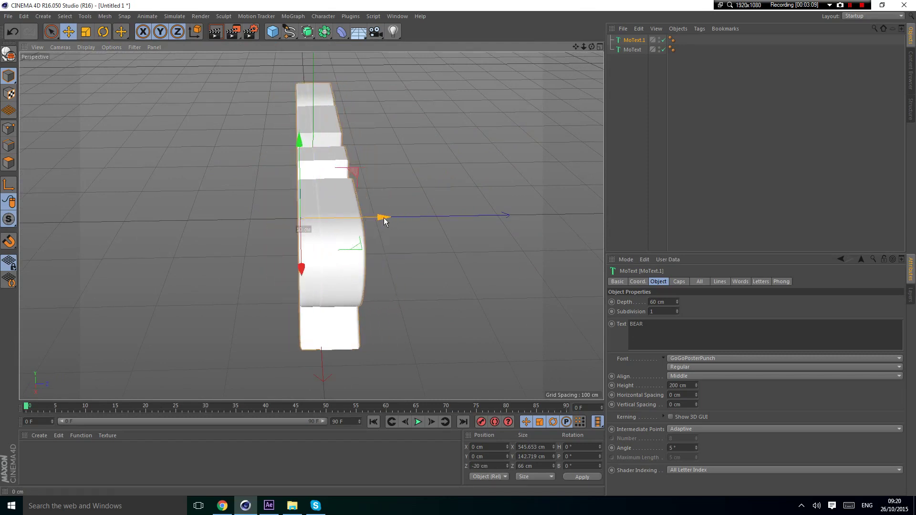
drag(384, 218, 386, 218)
click(684, 179)
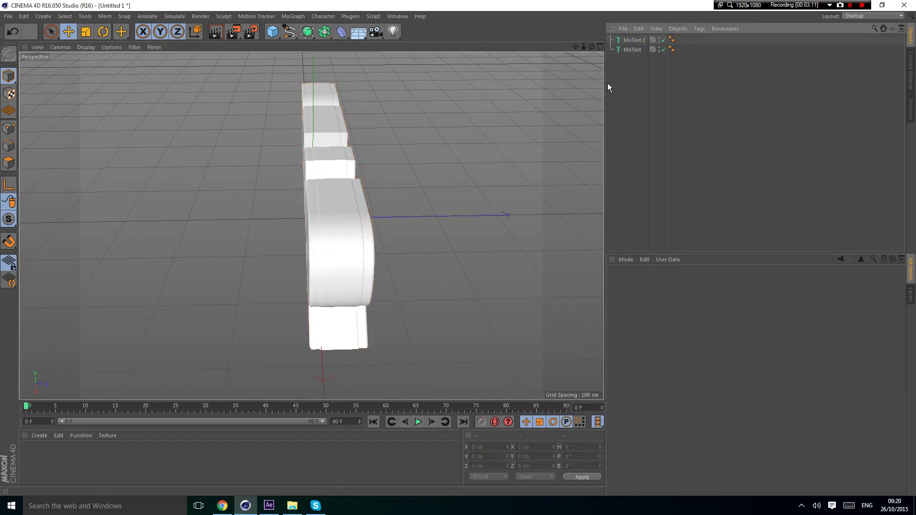
Create a new default material and apply it to MoText.1, the protruding copy of the BEAR text
mouse_move(591, 46)
mouse_down()
mouse_move(539, 50)
mouse_move(585, 47)
mouse_move(577, 50)
mouse_up()
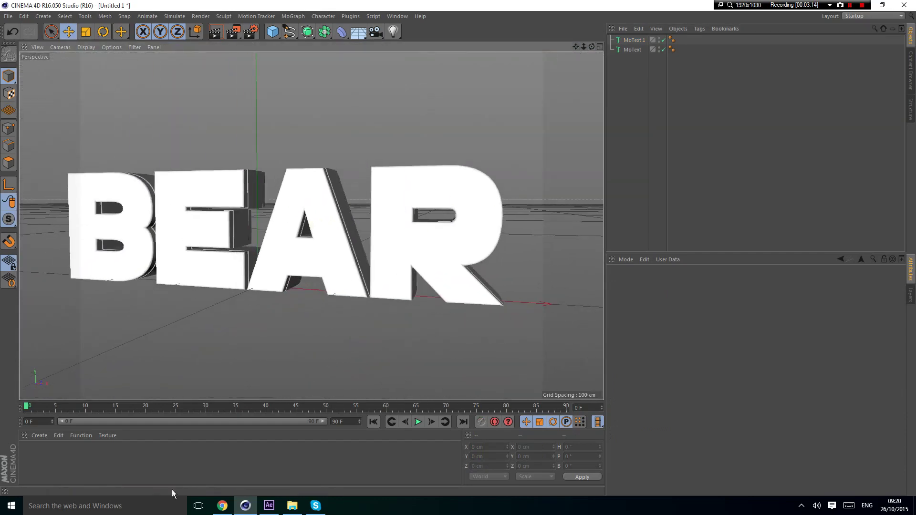
double_click(85, 454)
drag(38, 456, 332, 258)
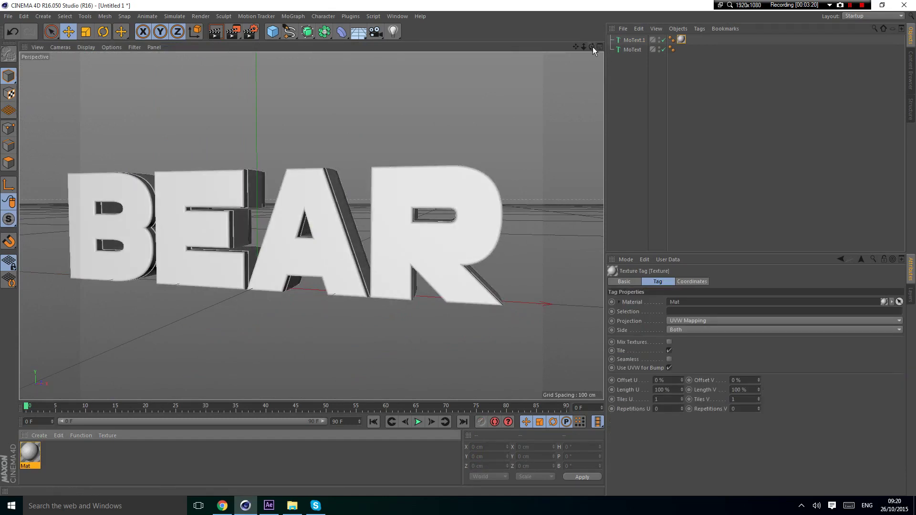
Create a second material, set its colour to pure red (RGB 255, 0, 0) and apply it to the original MoText object
drag(592, 46, 298, 404)
double_click(188, 456)
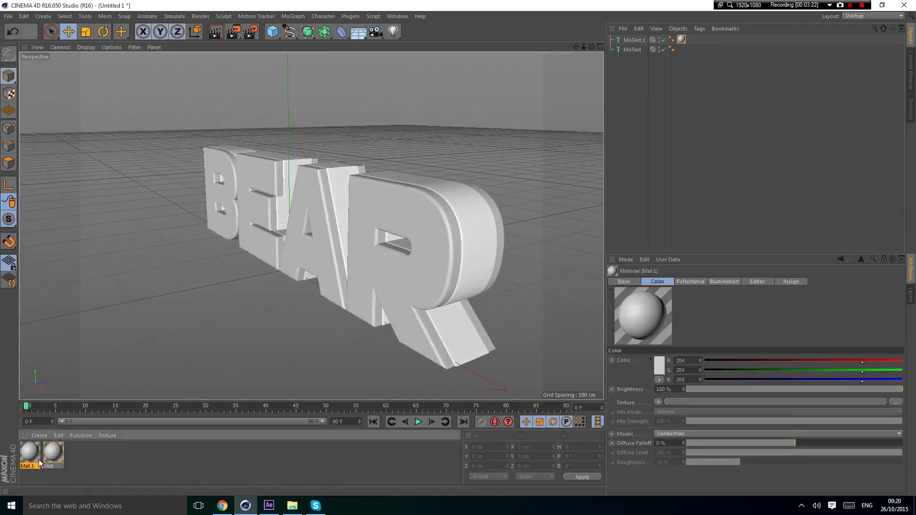
click(658, 369)
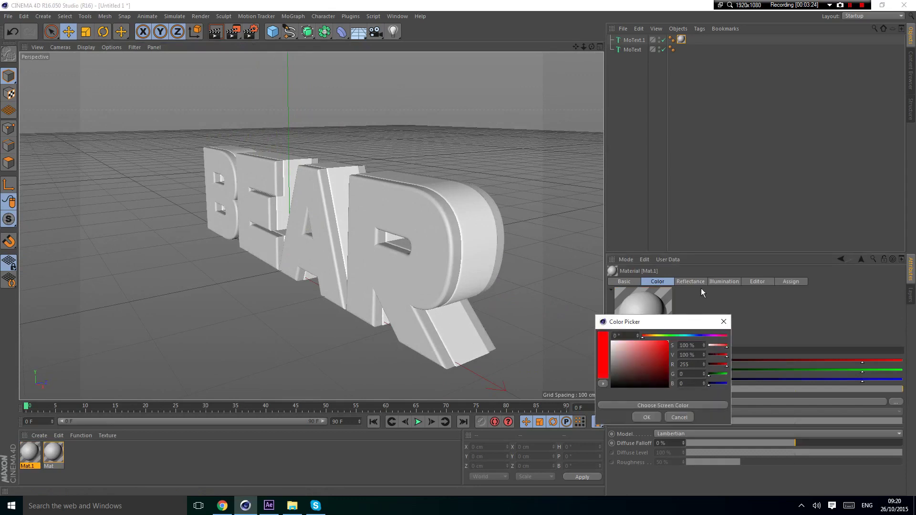
click(647, 417)
drag(30, 463, 474, 238)
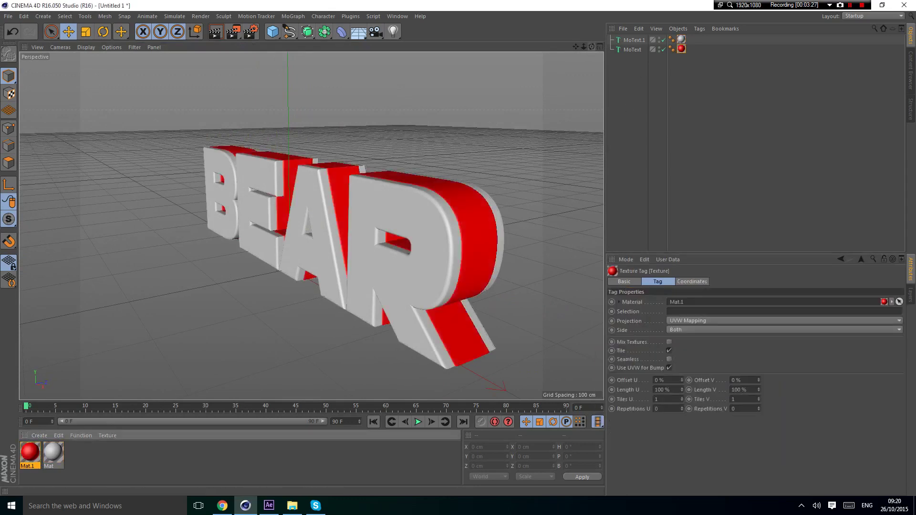
Undo the red colour and its assignment, and remove the material tag from MoText.1
mouse_move(310, 226)
alt+mouse_down()
mouse_move(372, 205)
mouse_move(411, 252)
mouse_move(405, 286)
mouse_move(368, 205)
mouse_move(310, 226)
alt+mouse_up()
key(ctrl+z)
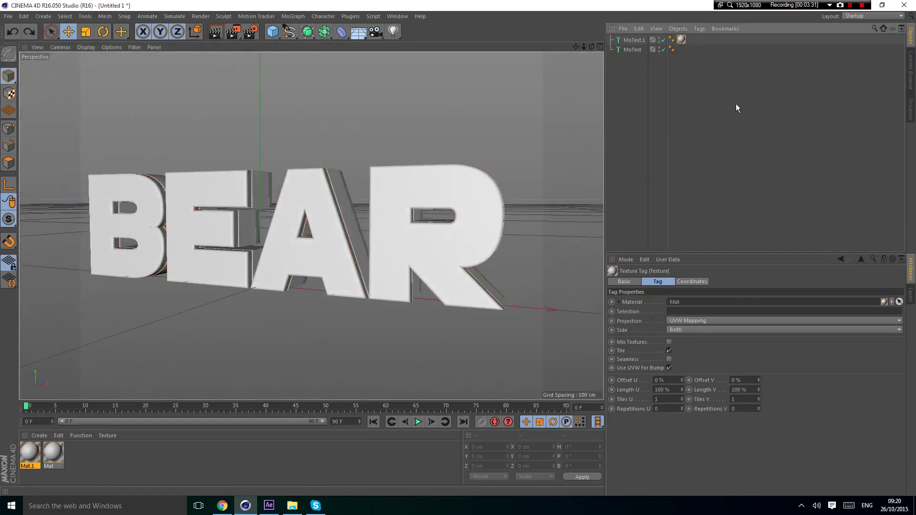
click(678, 40)
key(Delete)
Select both MoText objects and convert them to editable objects
drag(662, 55, 671, 116)
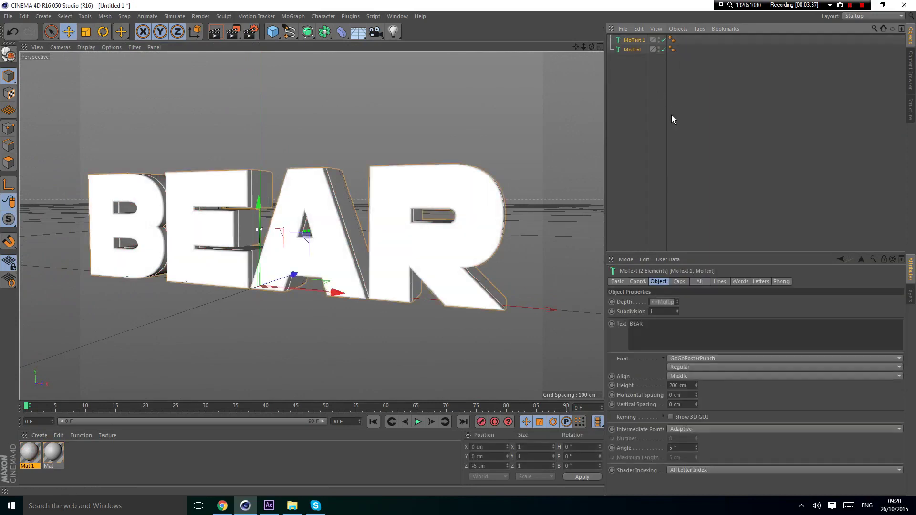
mouse_move(583, 47)
mouse_down()
mouse_move(602, 47)
mouse_move(553, 52)
mouse_move(583, 48)
mouse_up()
click(714, 128)
drag(673, 112, 611, 33)
drag(682, 92, 685, 129)
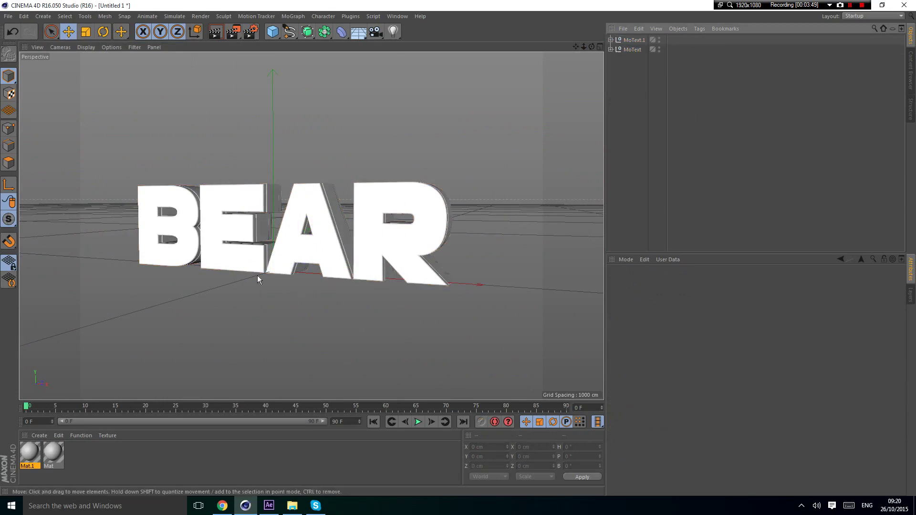
Move the B, E, A and R extrude objects out of the MoText hierarchy to the root level, and delete the leftover MoText null
click(610, 49)
click(616, 58)
click(621, 68)
click(635, 81)
shift+click(637, 108)
drag(637, 108, 639, 141)
click(631, 54)
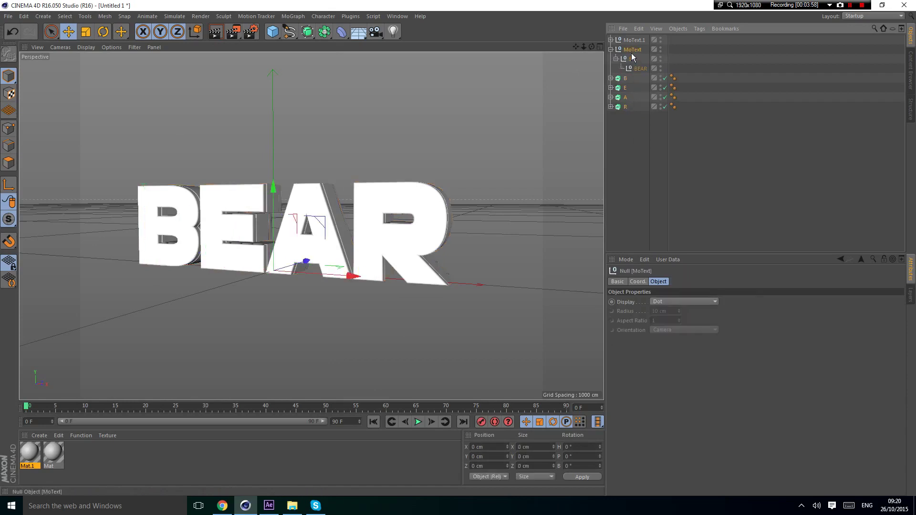
key(Delete)
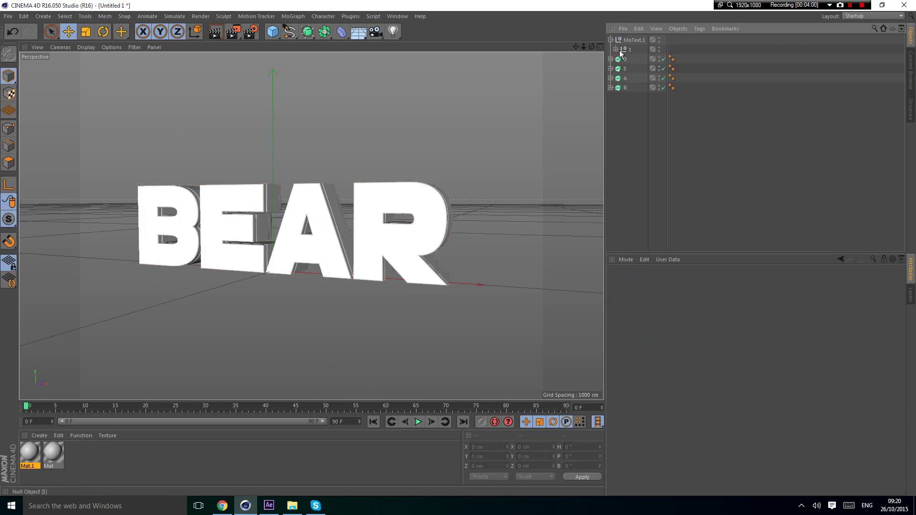
Move the four letter extrudes out of the MoText.1 hierarchy to the root level, and delete the leftover MoText.1 null
click(621, 59)
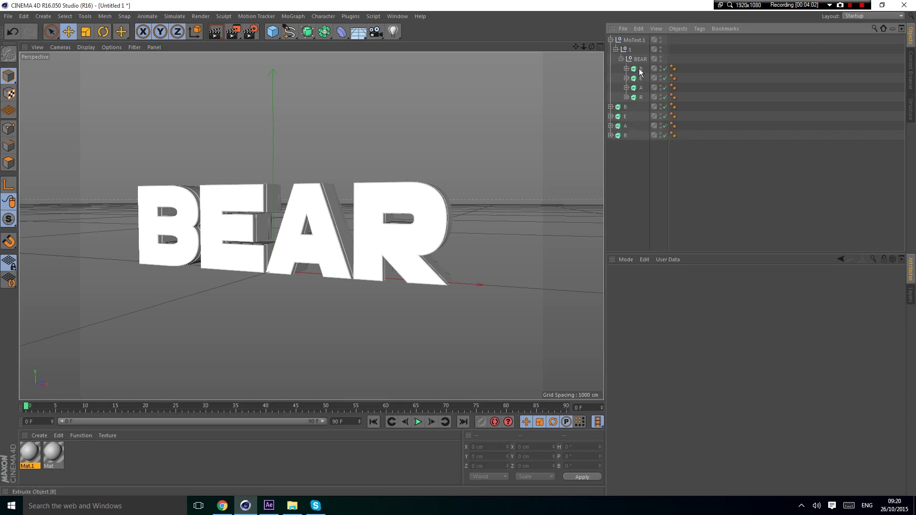
click(641, 102)
shift+click(640, 98)
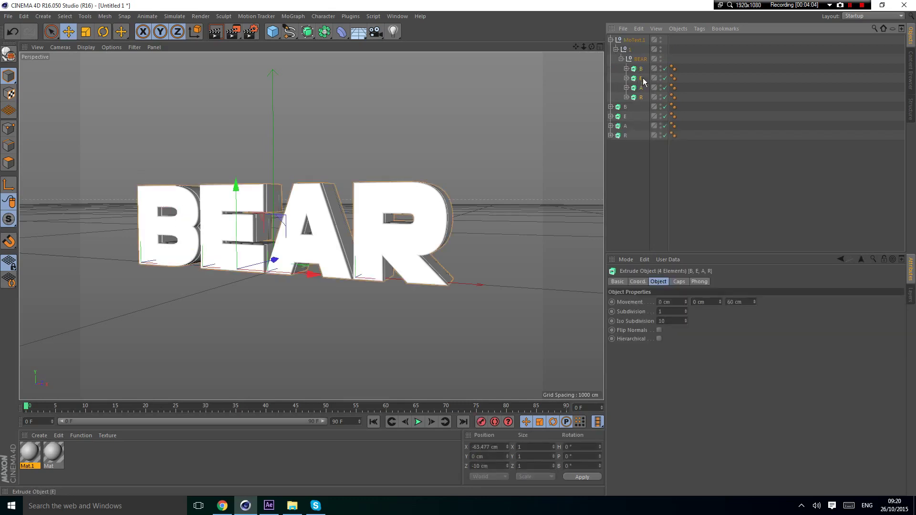
click(640, 70)
shift+click(638, 98)
drag(638, 77, 641, 158)
click(611, 41)
click(632, 41)
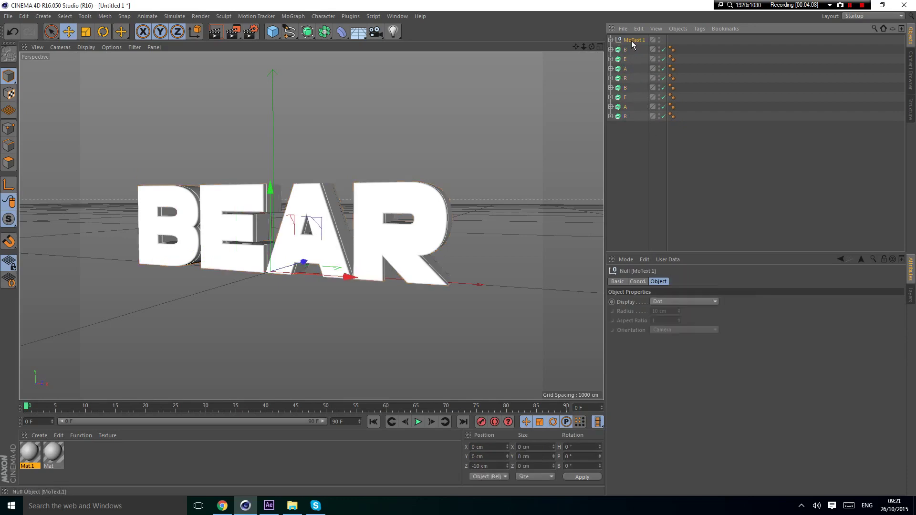
key(Delete)
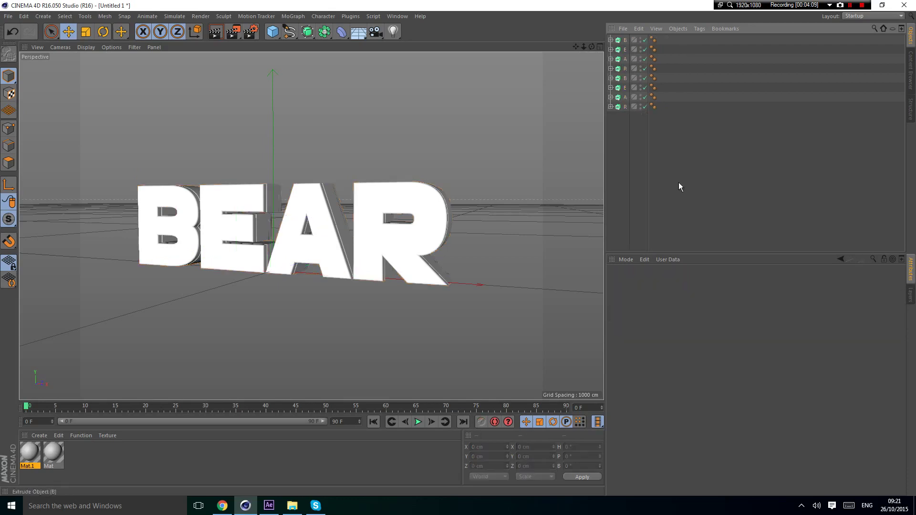
Add a MoGraph Fracture object and nest both B letters inside it
click(323, 17)
mouse_move(293, 16)
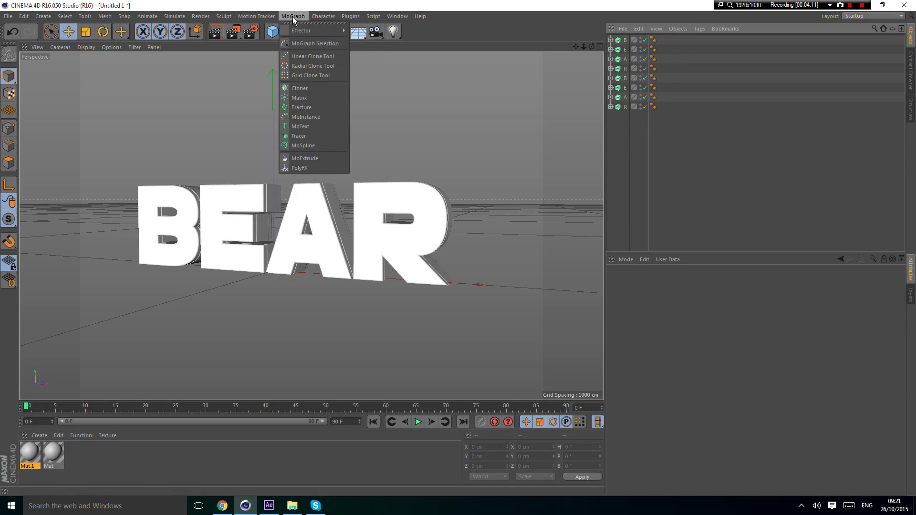
click(322, 107)
click(712, 127)
click(625, 52)
shift+click(627, 115)
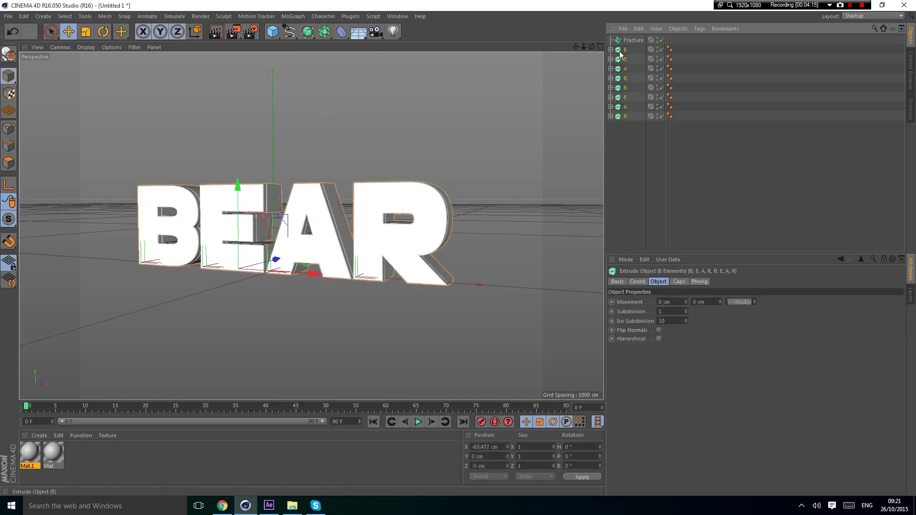
click(624, 138)
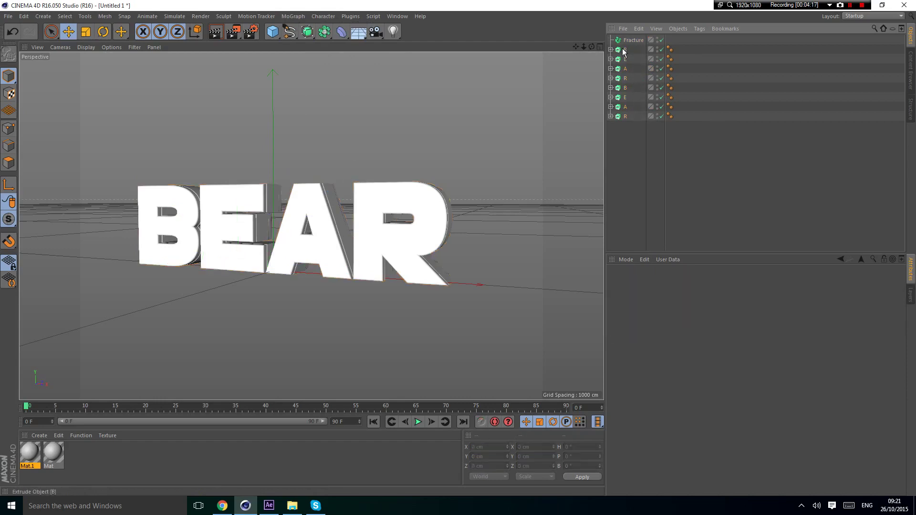
drag(622, 54, 635, 40)
drag(627, 91, 632, 41)
click(611, 41)
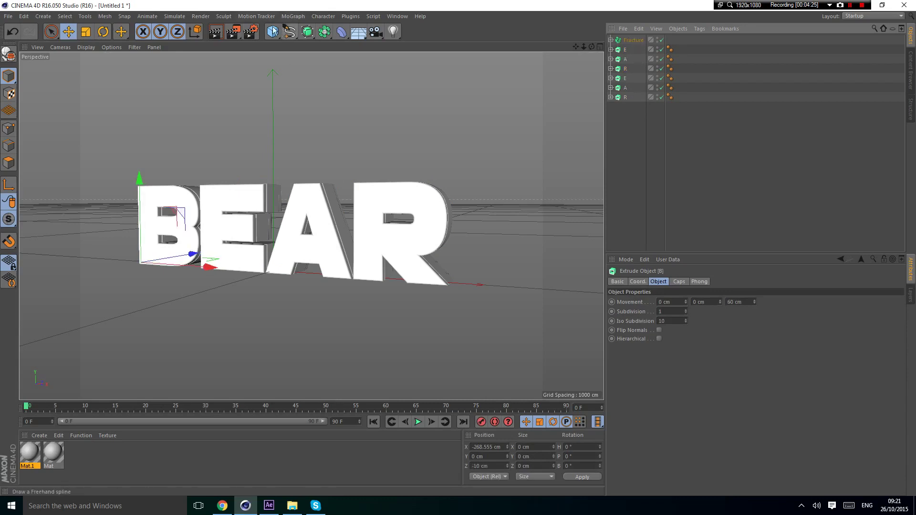
Add a second Fracture object below the first and nest both E letters inside it
click(293, 16)
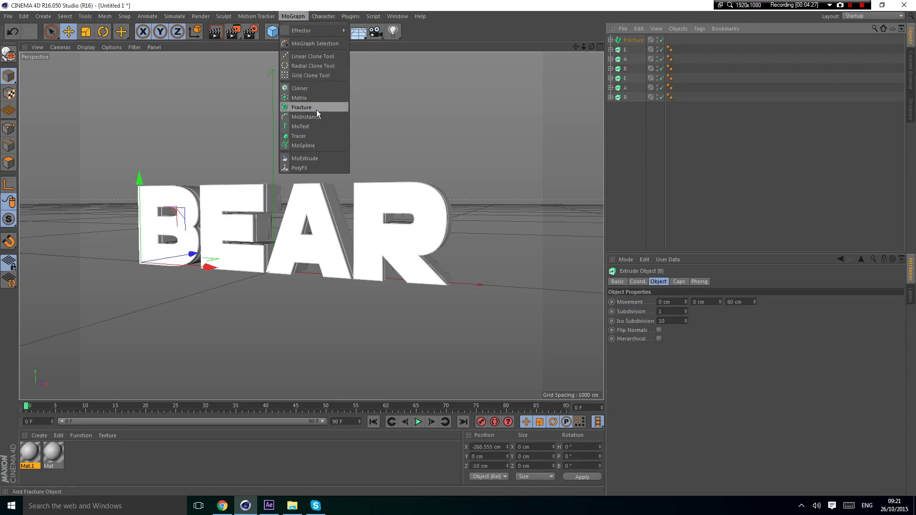
click(298, 107)
drag(634, 41, 629, 56)
click(626, 59)
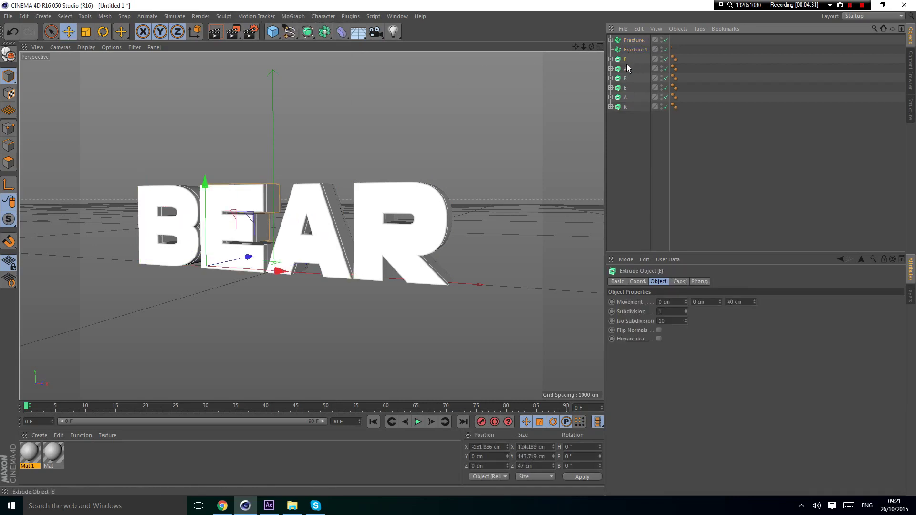
ctrl+click(627, 88)
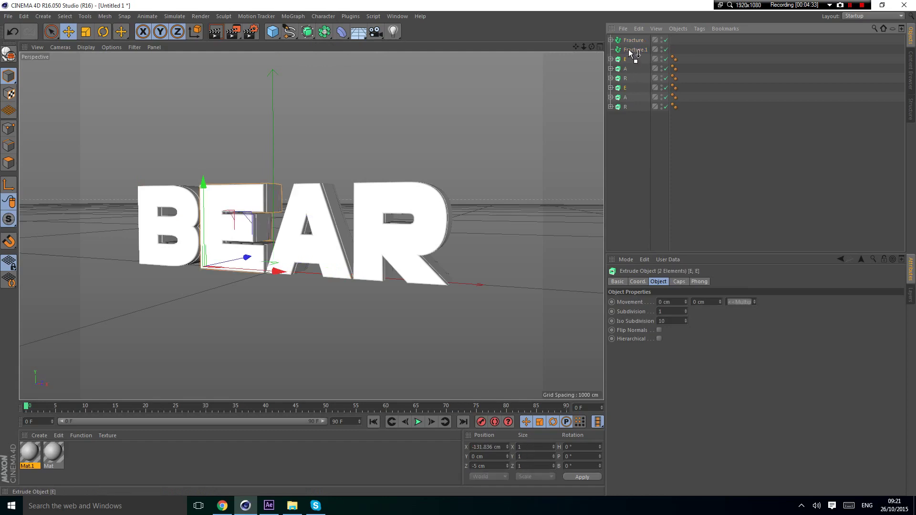
drag(631, 51, 634, 50)
click(733, 143)
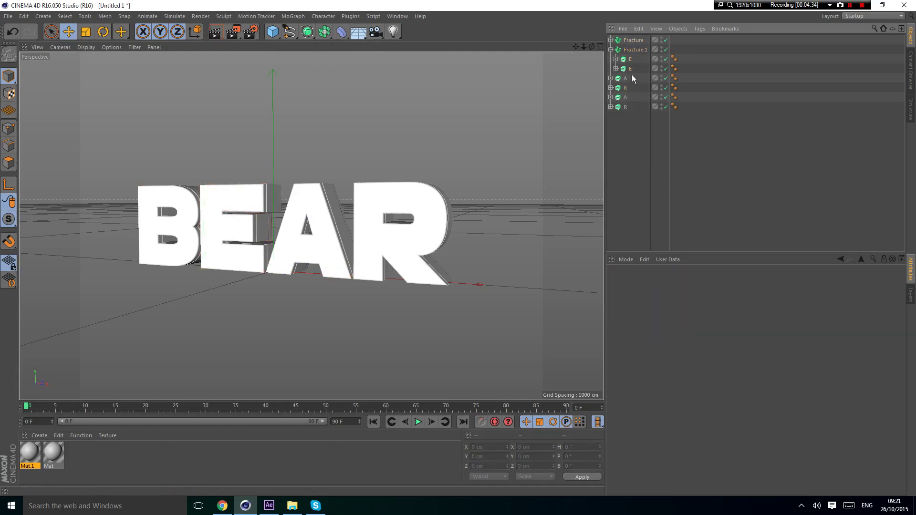
click(610, 50)
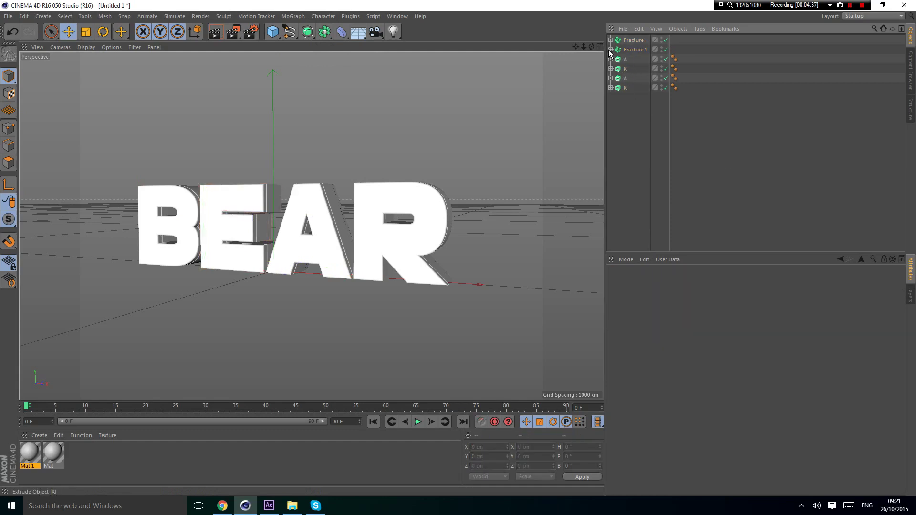
click(610, 49)
click(611, 50)
click(611, 49)
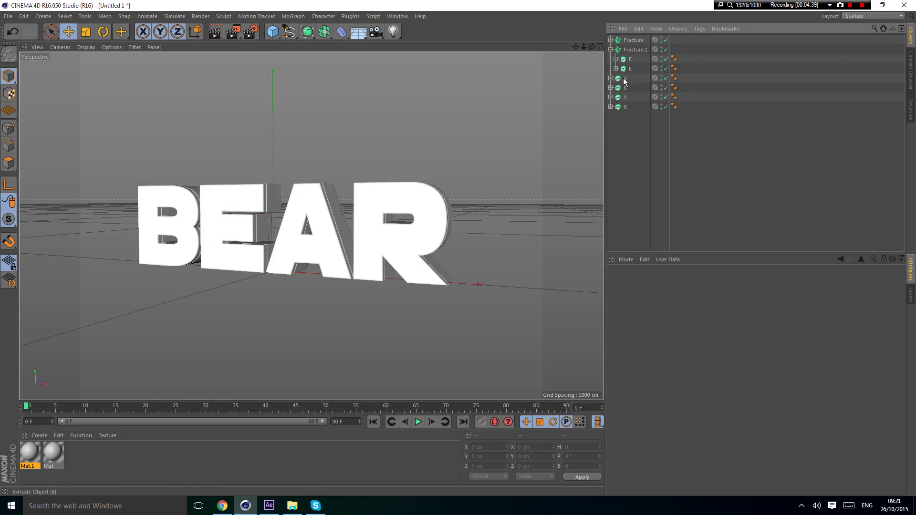
click(623, 81)
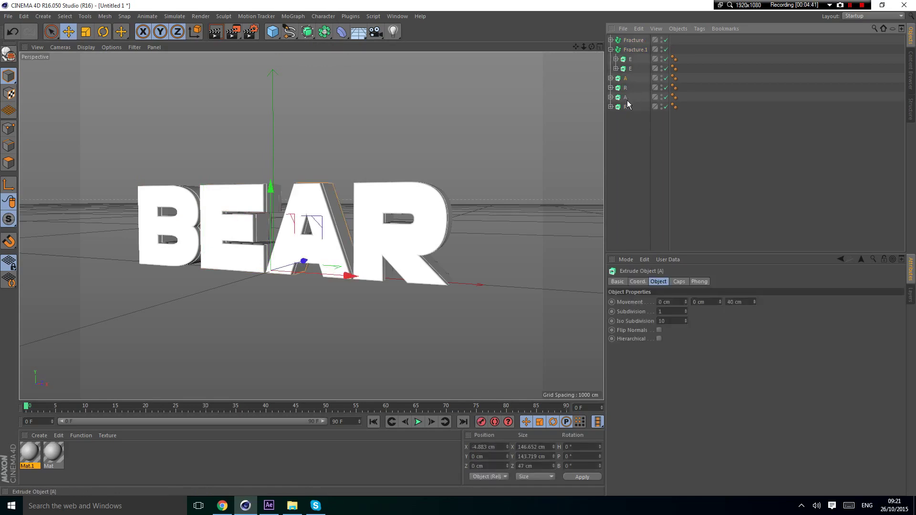
ctrl+click(627, 100)
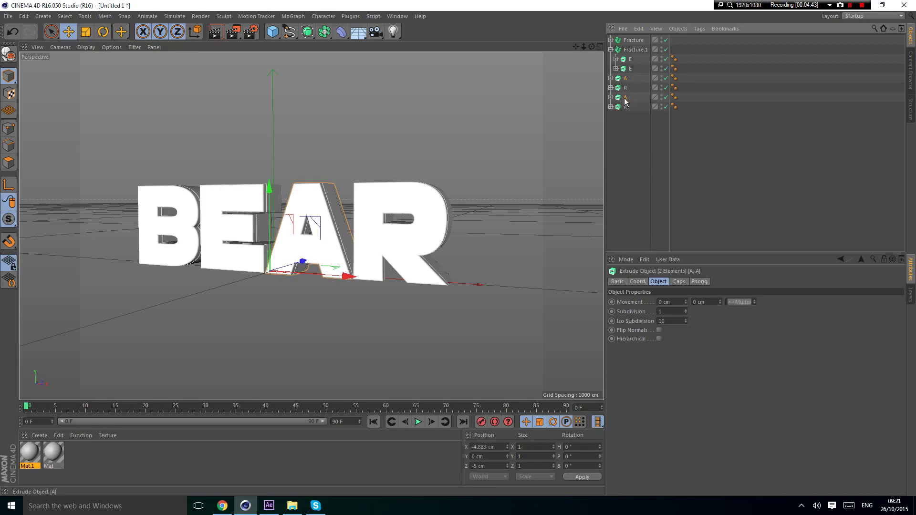
double_click(627, 98)
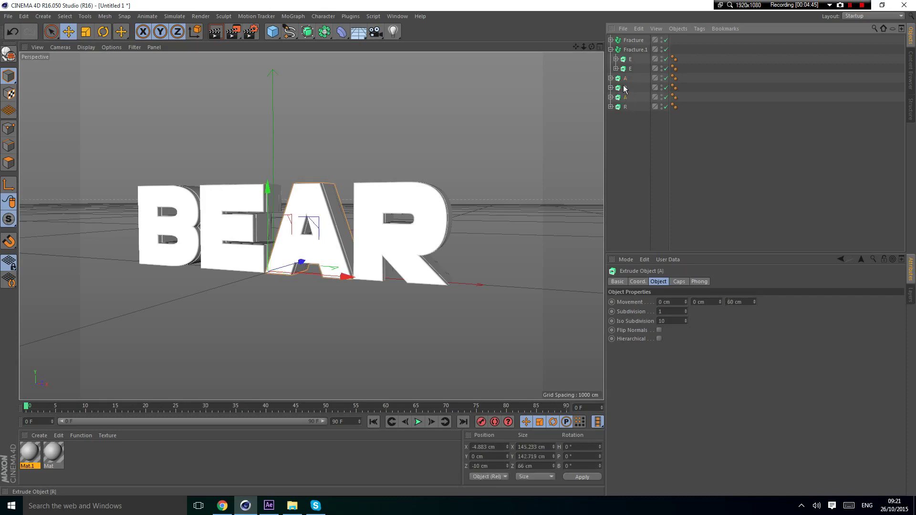
ctrl+click(628, 88)
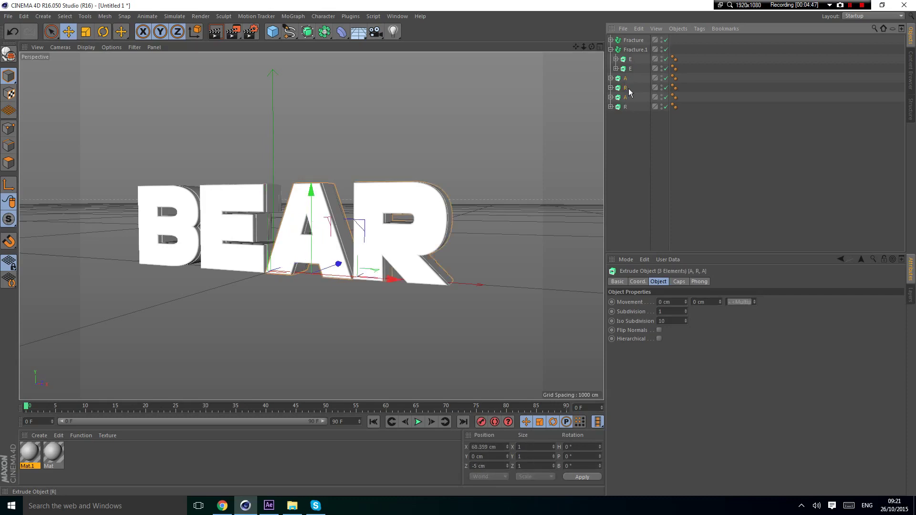
ctrl+click(627, 98)
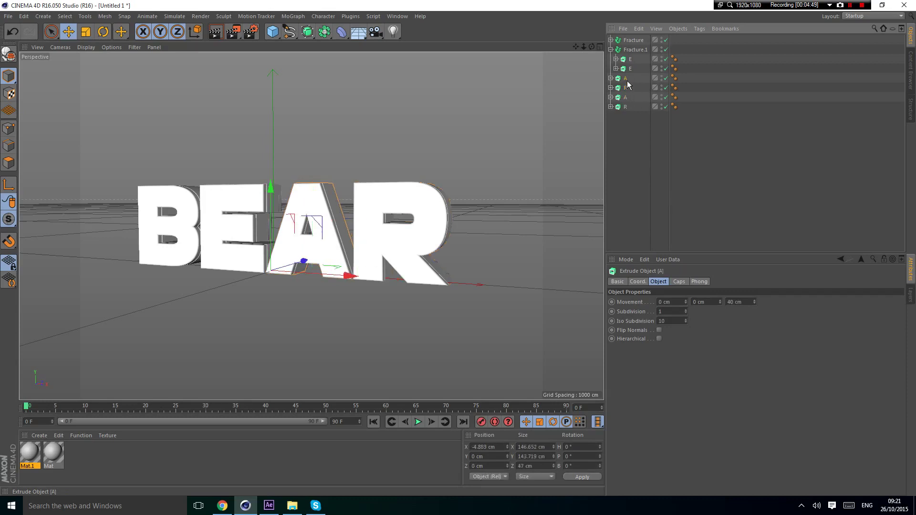
click(716, 184)
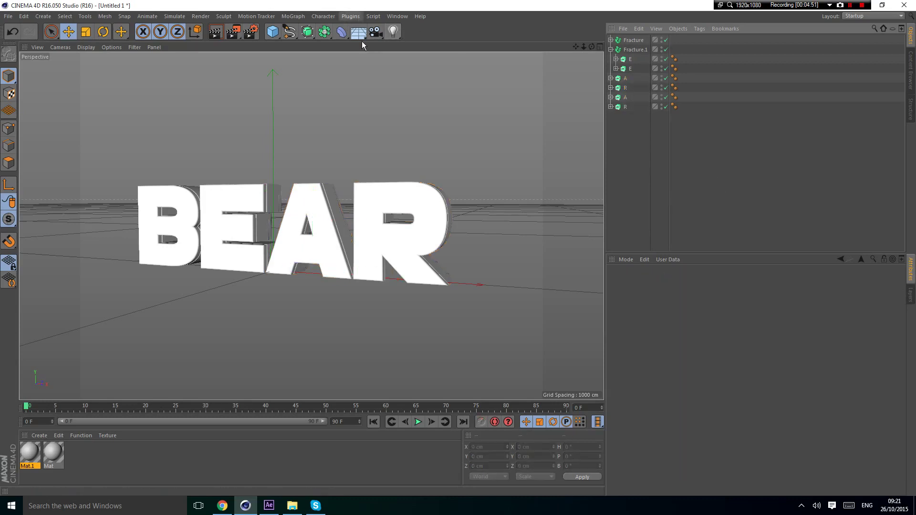
Add a third Fracture object at the end of the object list and nest both R letters inside it
click(330, 20)
mouse_move(299, 19)
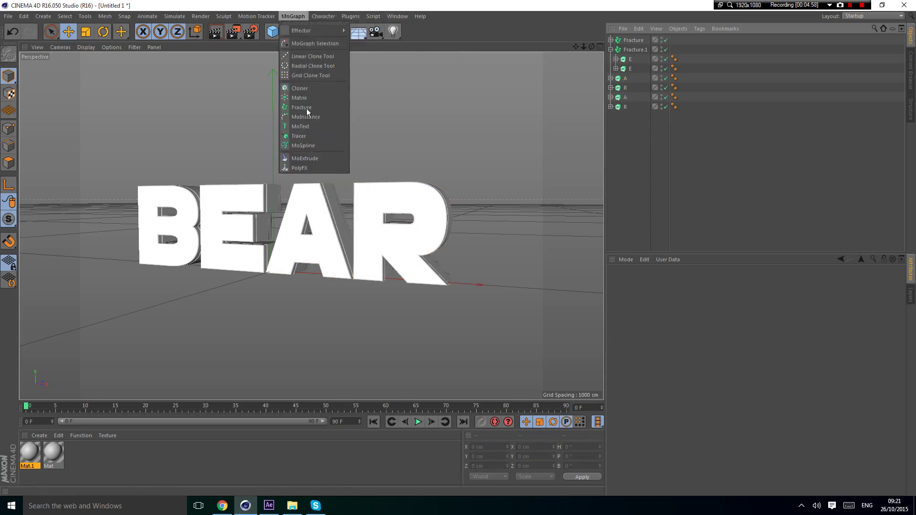
click(302, 106)
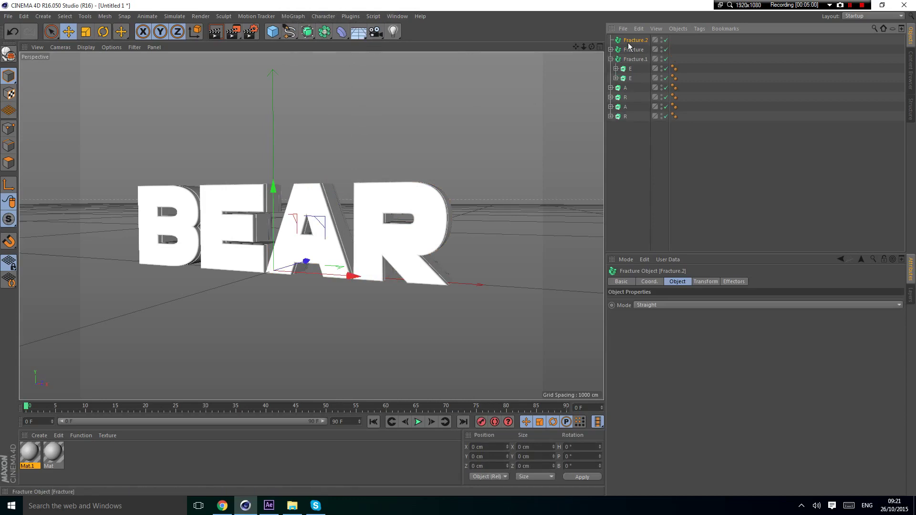
drag(628, 42, 639, 146)
click(621, 107)
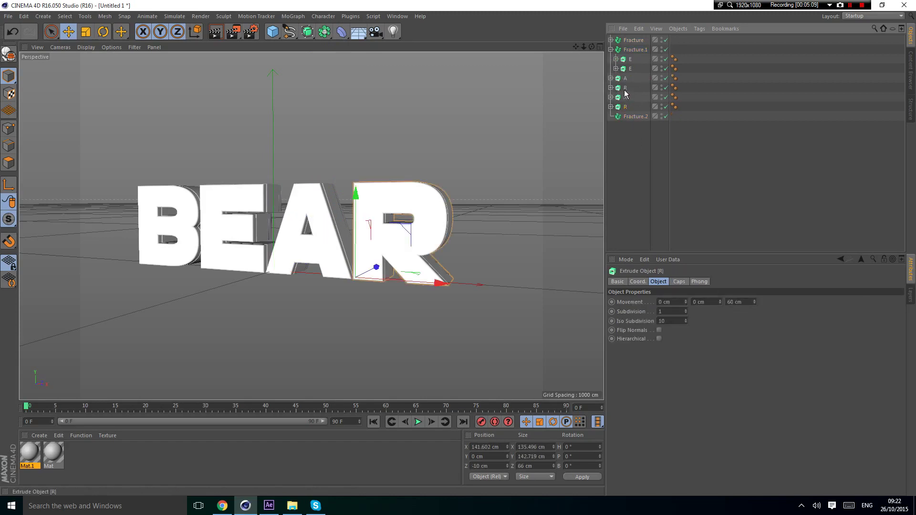
ctrl+click(625, 88)
drag(625, 107, 634, 116)
click(636, 132)
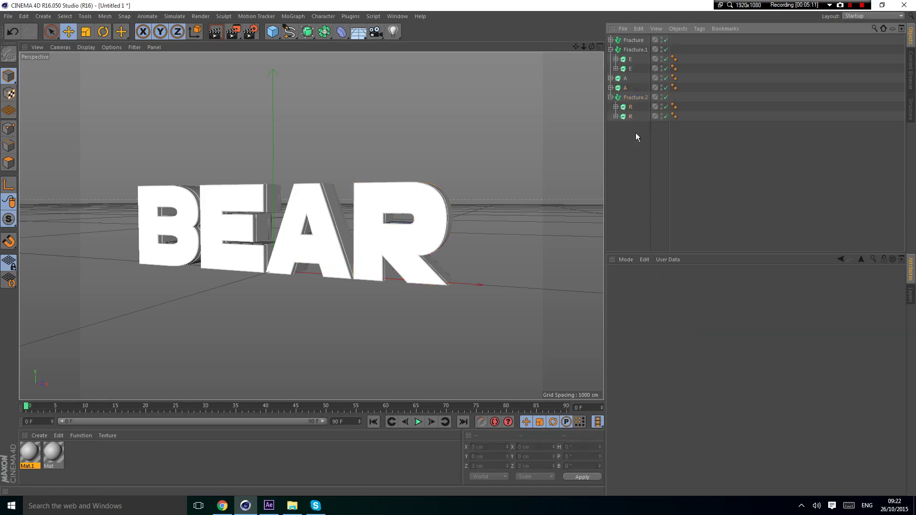
click(610, 98)
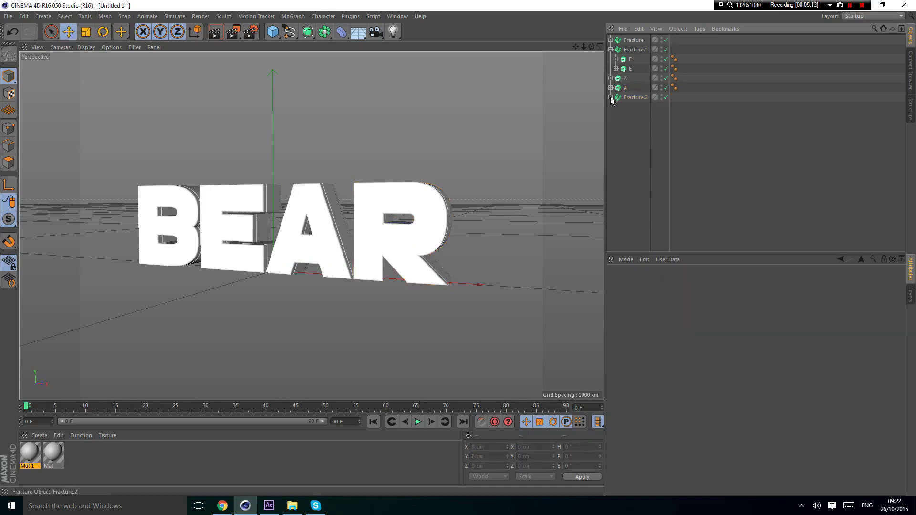
Add a fourth Fracture object between the E and R groups and nest both A letters inside it
click(323, 16)
mouse_move(293, 16)
mouse_move(319, 31)
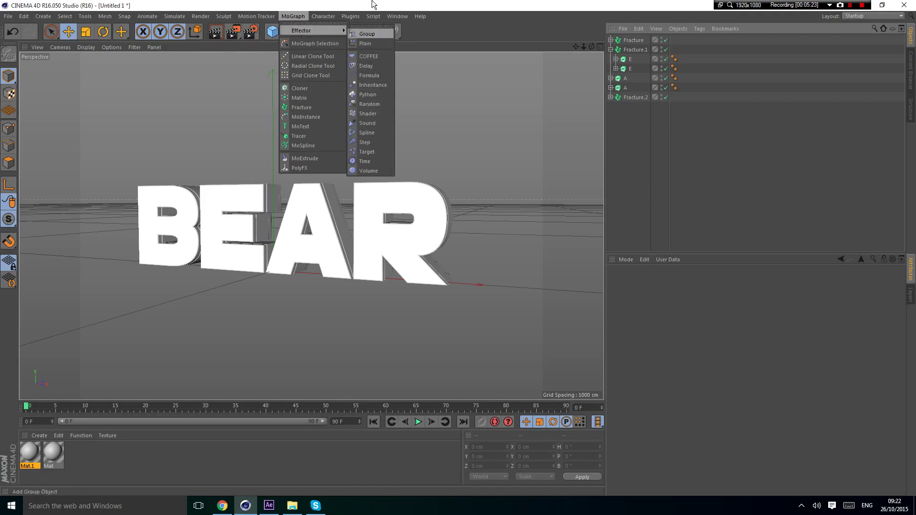
mouse_move(324, 14)
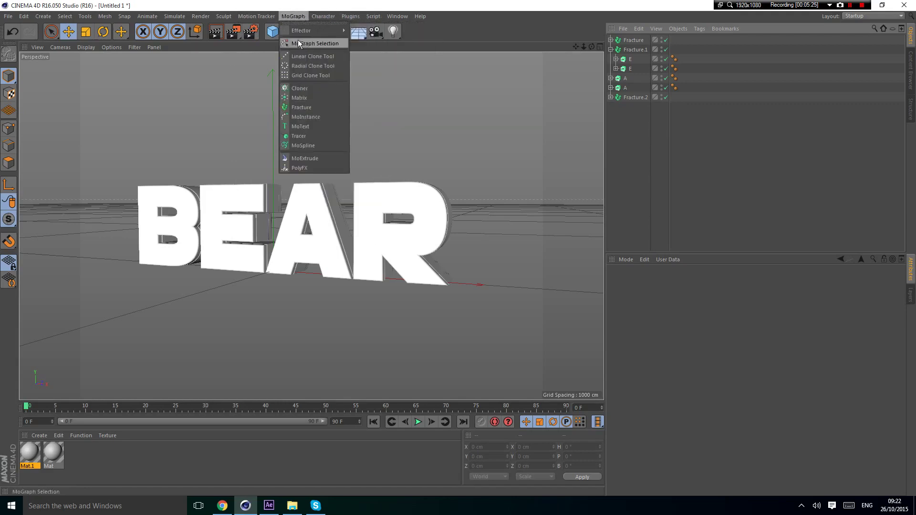
click(305, 105)
drag(638, 43, 632, 79)
click(625, 88)
ctrl+click(624, 97)
click(610, 78)
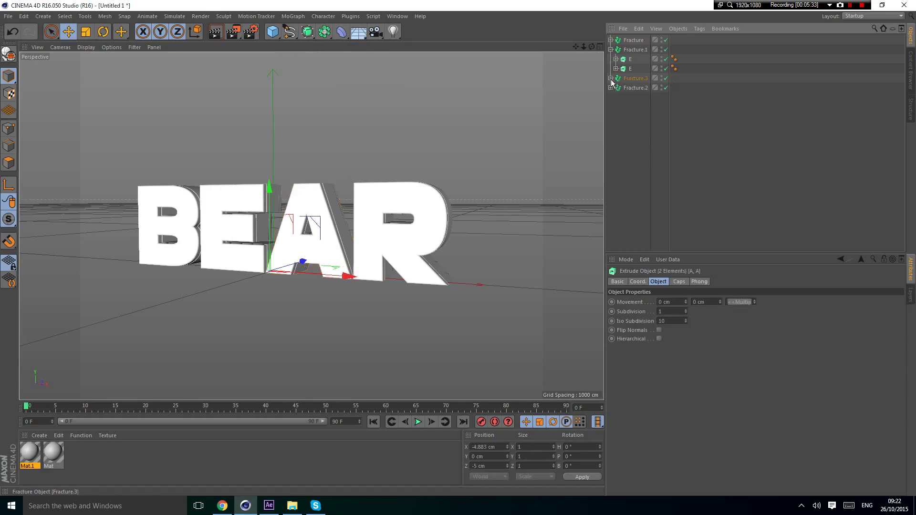
click(610, 50)
Rename the first Fracture object to B and the second one to E
double_click(634, 41)
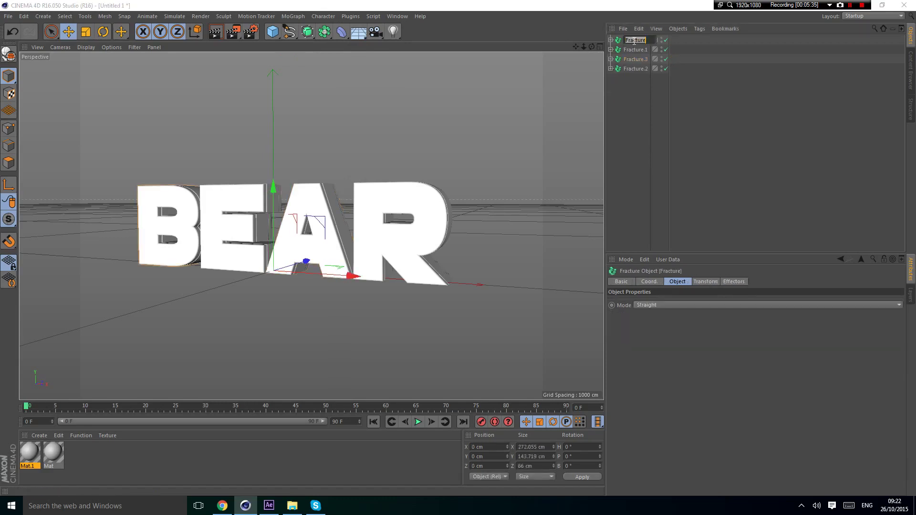
text(b)
key(BackSpace)
text(B)
key(Return)
click(632, 50)
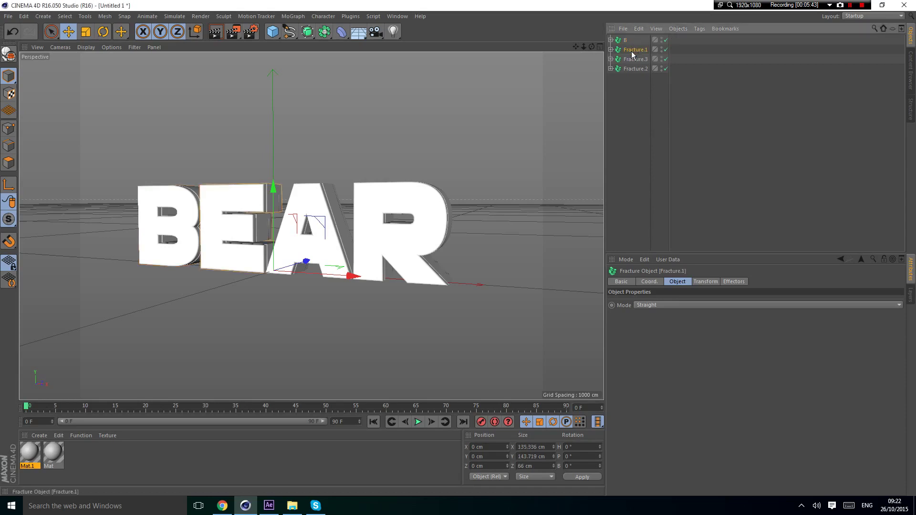
double_click(632, 50)
text(R)
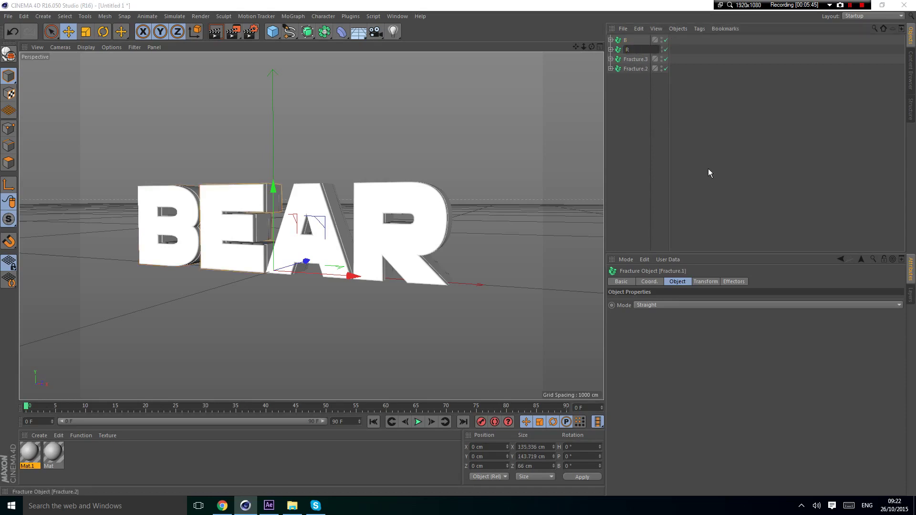
key(BackSpace)
text(E)
key(Return)
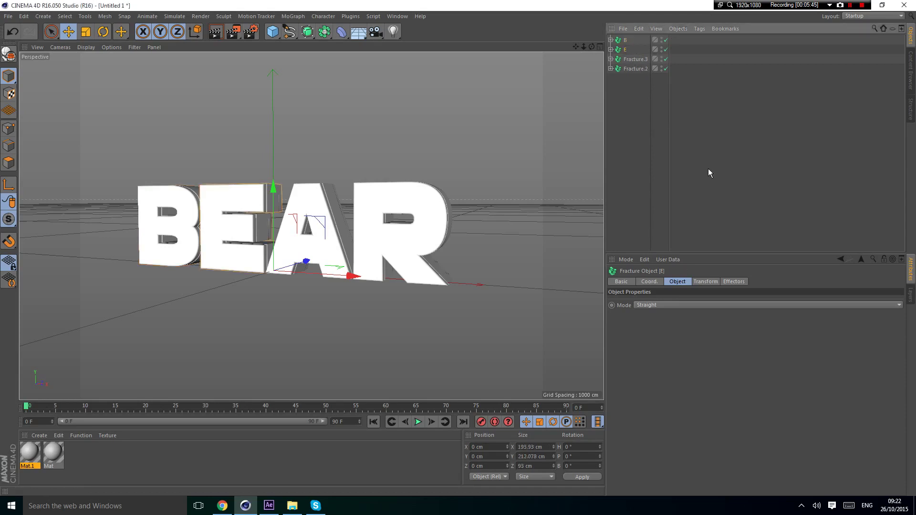
Rename the Fracture object holding the A letters to A and the last one to R
double_click(630, 60)
text(A)
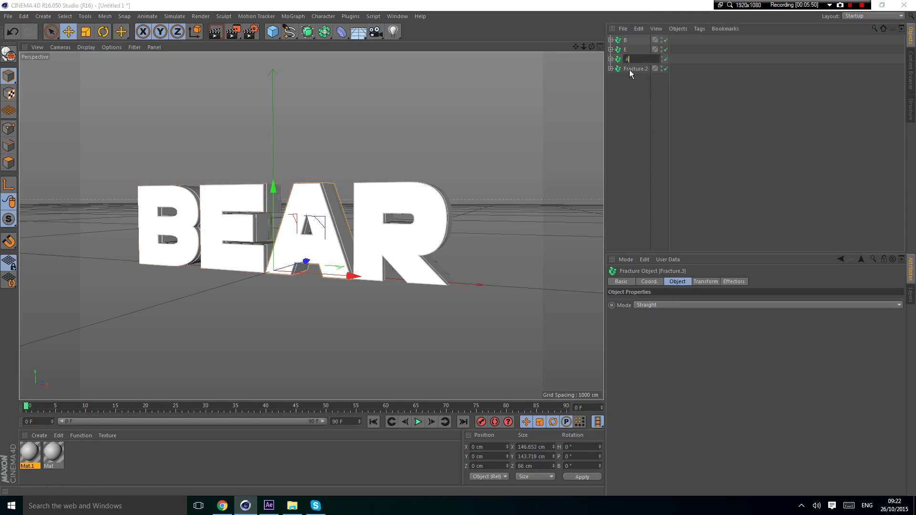
double_click(629, 70)
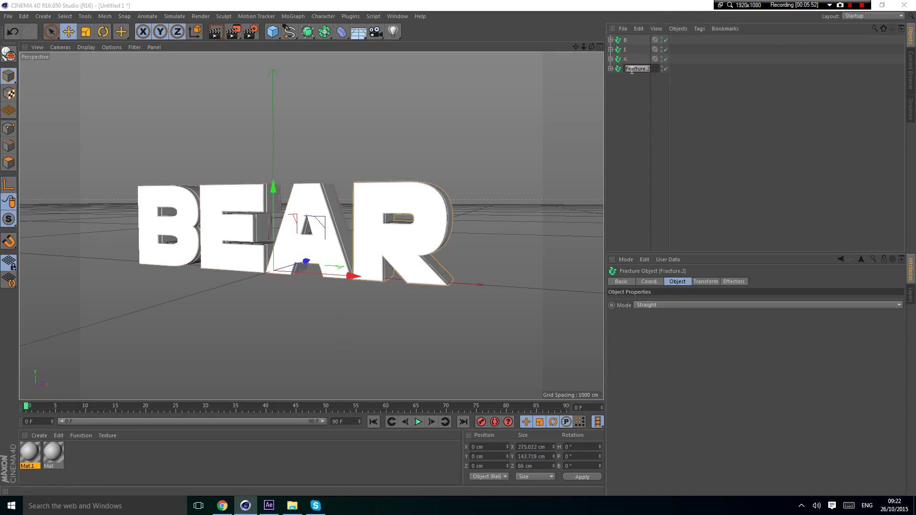
text(R)
click(767, 165)
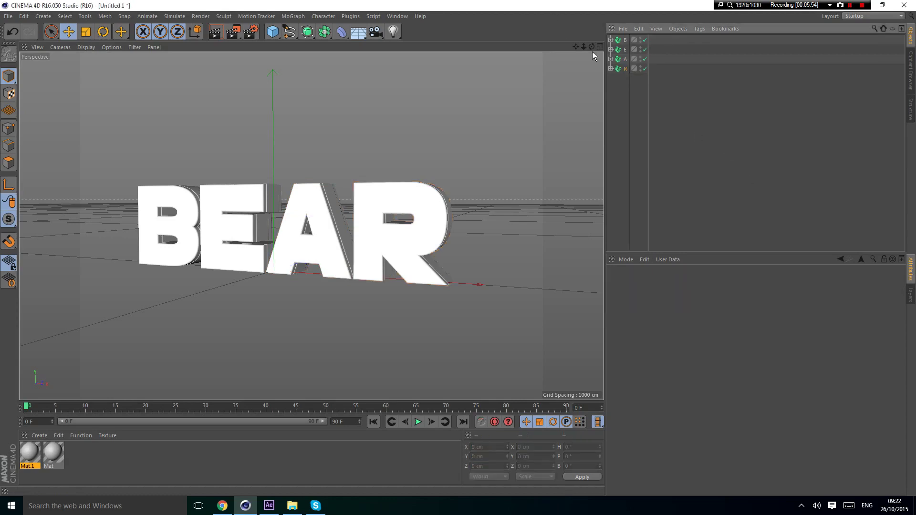
Add another MoGraph Fracture object and nest the B, E, A and R groups inside it
drag(592, 47, 579, 48)
click(293, 16)
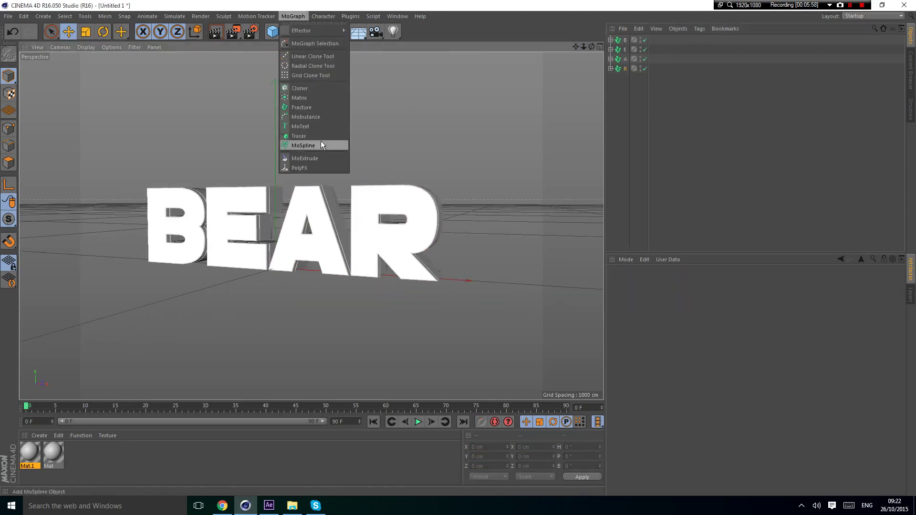
click(322, 106)
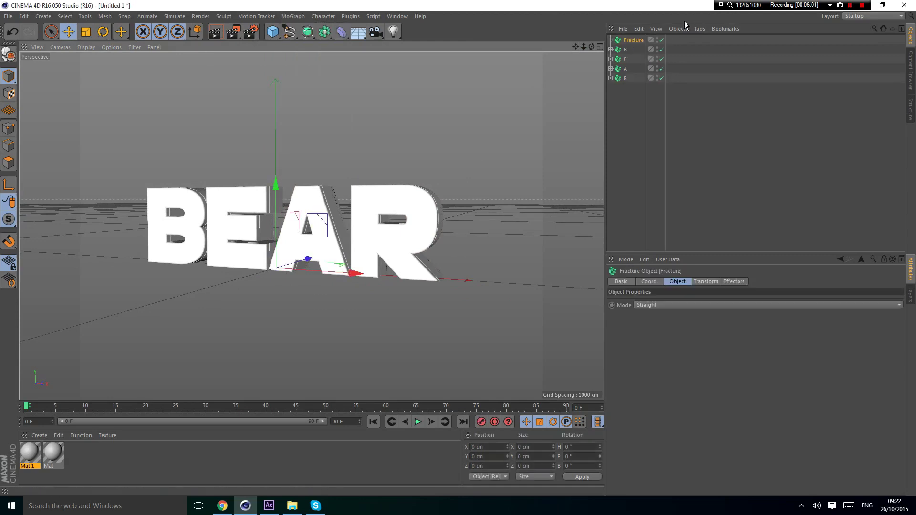
shift+click(627, 78)
drag(626, 78, 639, 43)
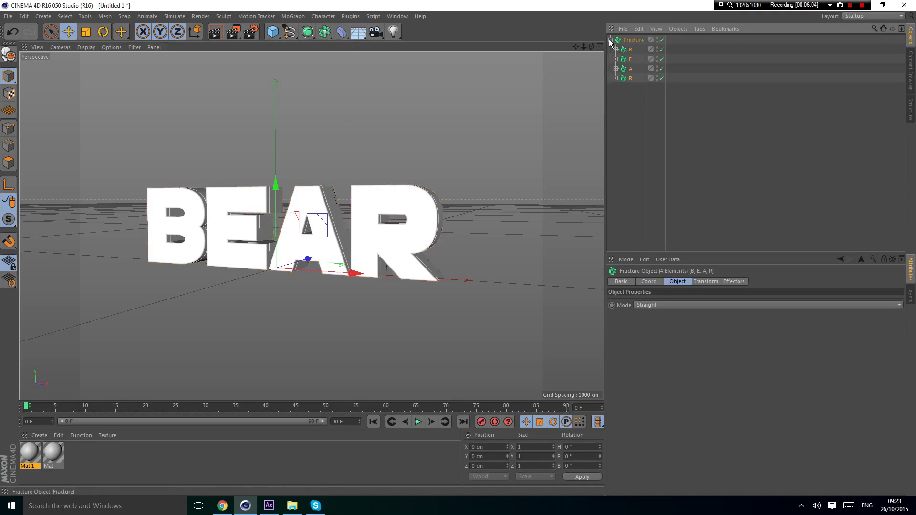
Rename the parent Fracture object to Text
double_click(640, 40)
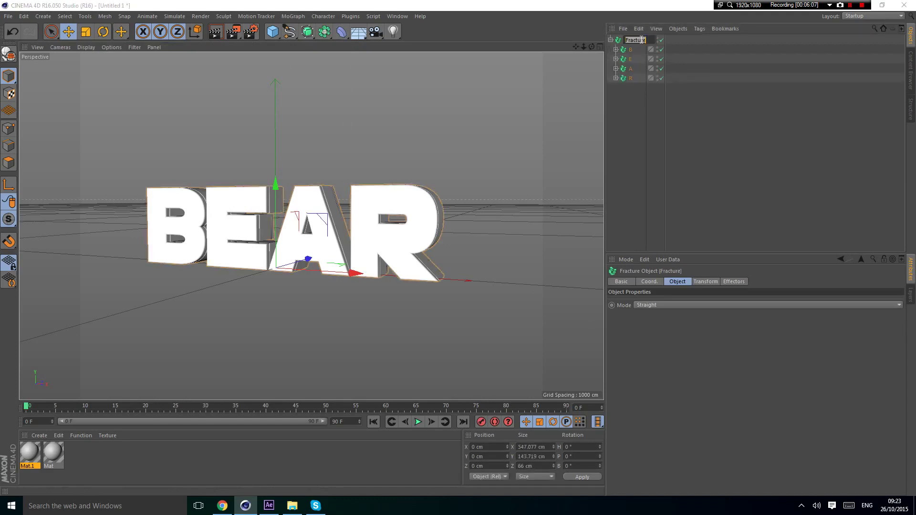
key(BackSpace)
key(Return)
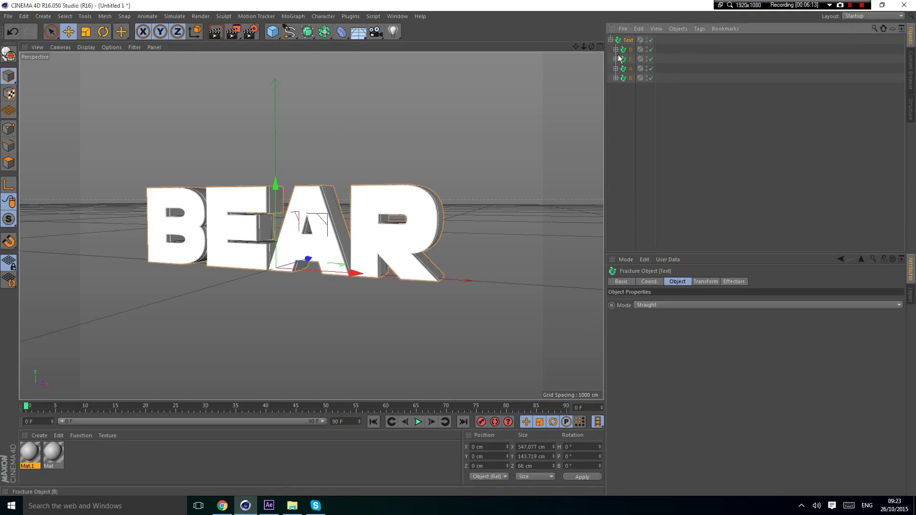
Try moving the B group upward along its Y axis, and undo the move
click(629, 49)
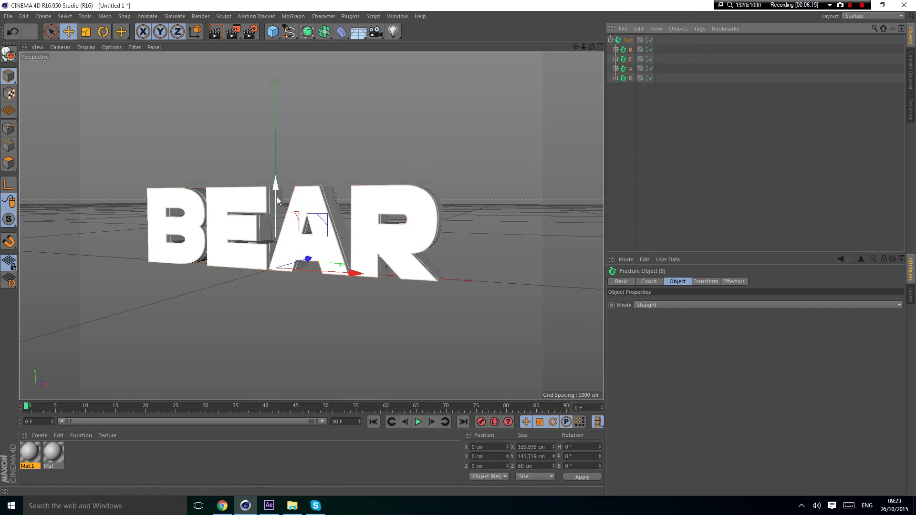
drag(277, 197, 321, 89)
key(ctrl+z)
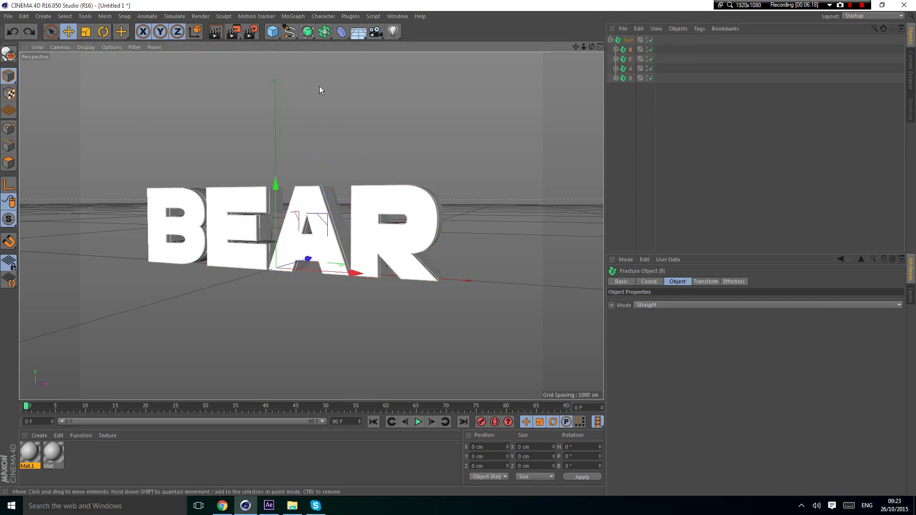
Enable axis modification and move the B group's axis to the letter's centre, about X -209 cm and Y 68 cm
click(14, 187)
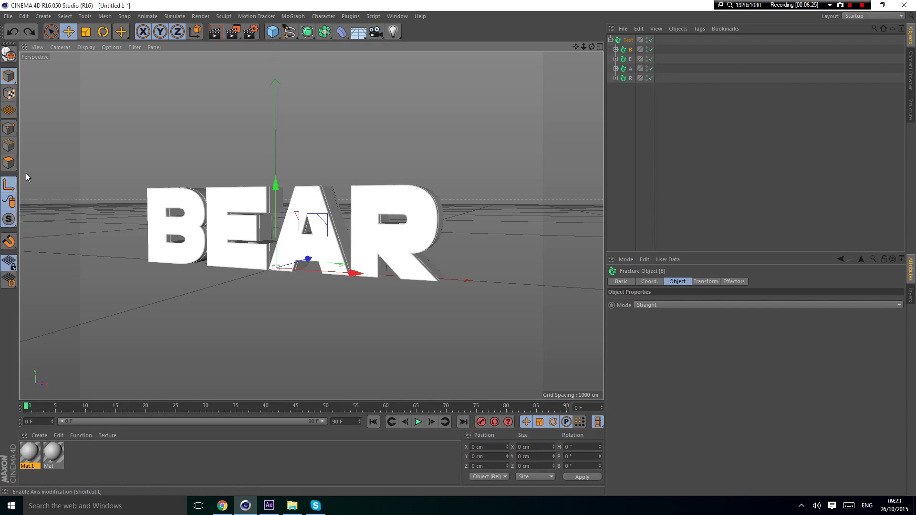
drag(591, 47, 584, 48)
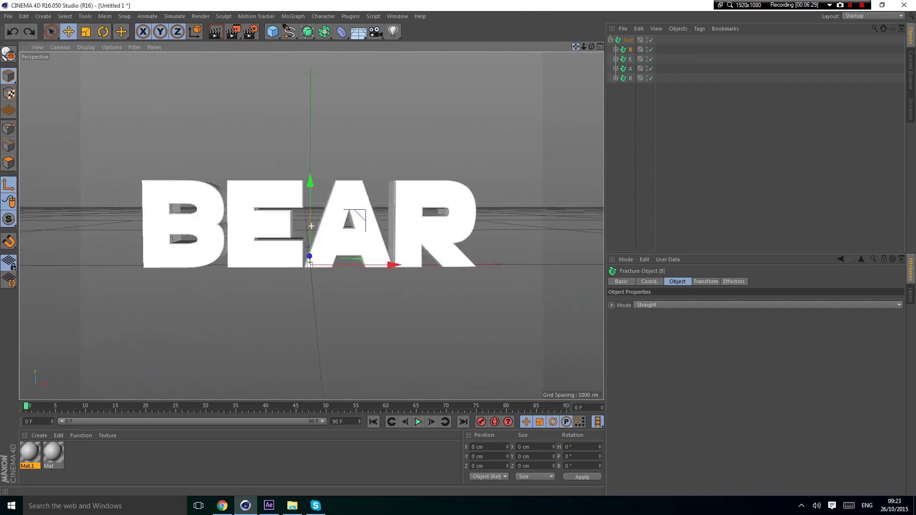
alt+middle_drag(146, 203, 169, 208)
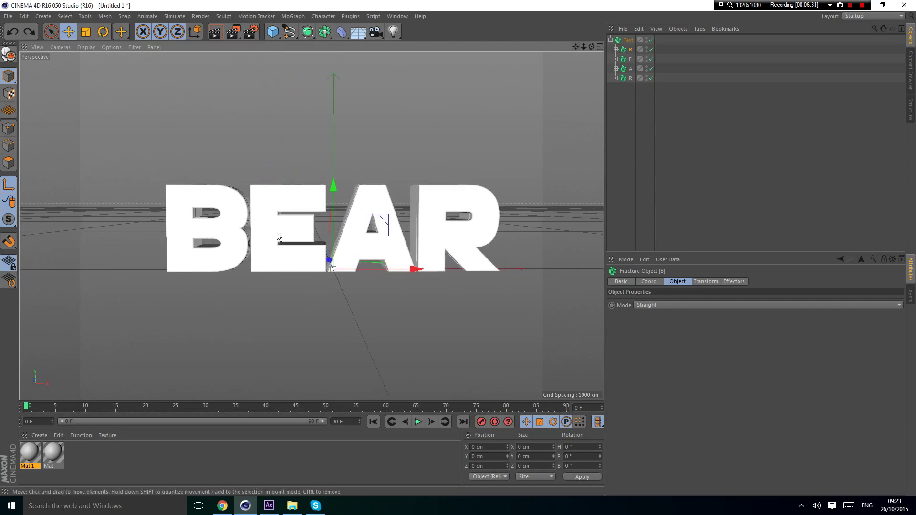
click(630, 50)
drag(380, 219, 250, 177)
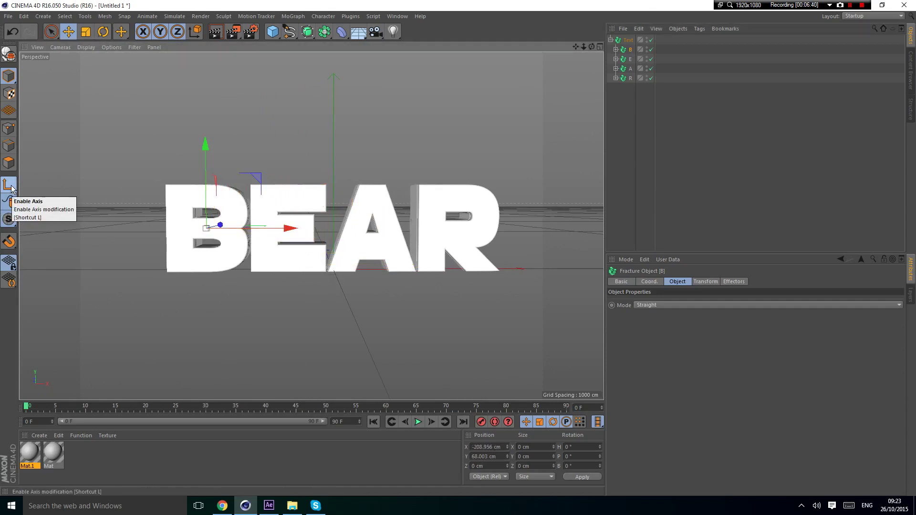
Try moving the B group with axis modification off, undo the move, and enable axis modification again
click(10, 186)
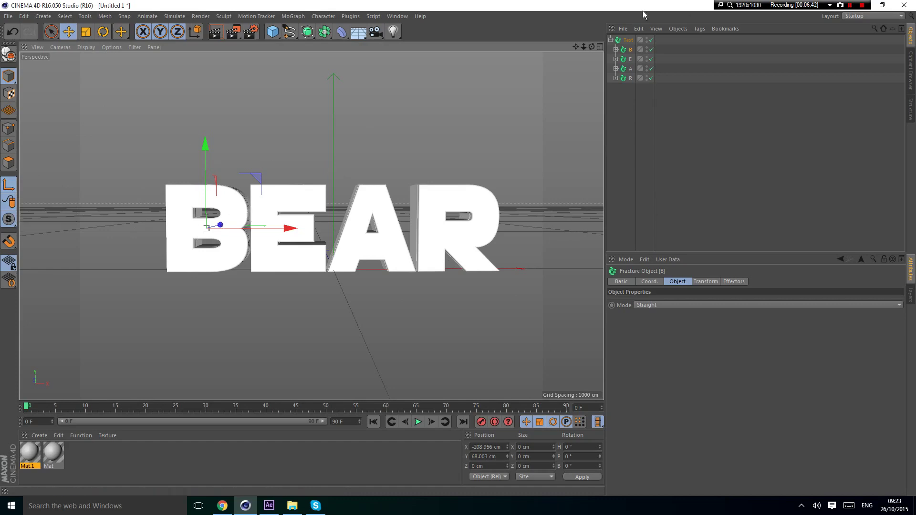
click(10, 186)
drag(250, 178, 202, 155)
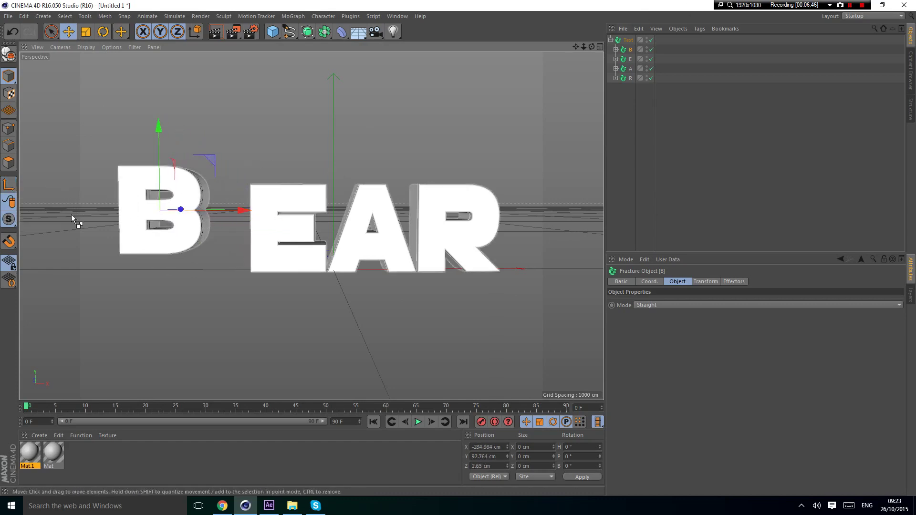
key(ctrl+z)
click(9, 185)
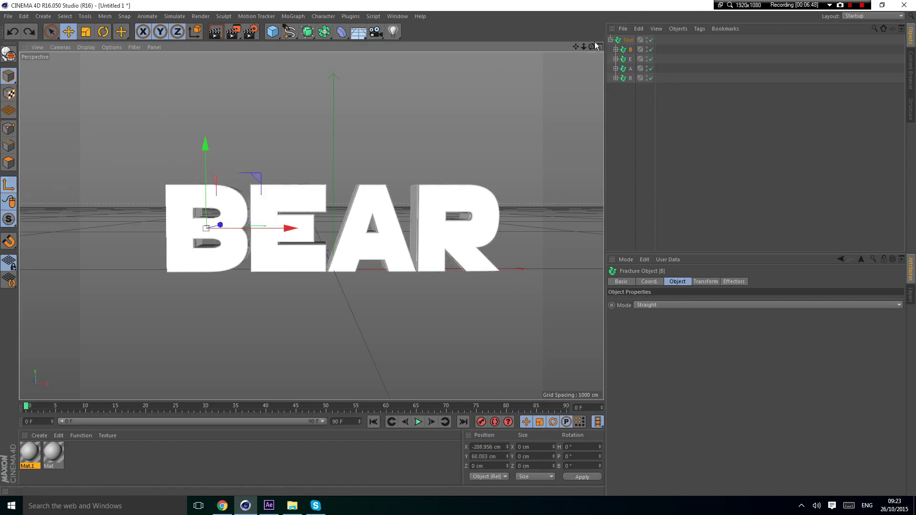
Shift the B group's axis along Z to 20 cm so it sits inside the letter's depth
drag(592, 46, 528, 40)
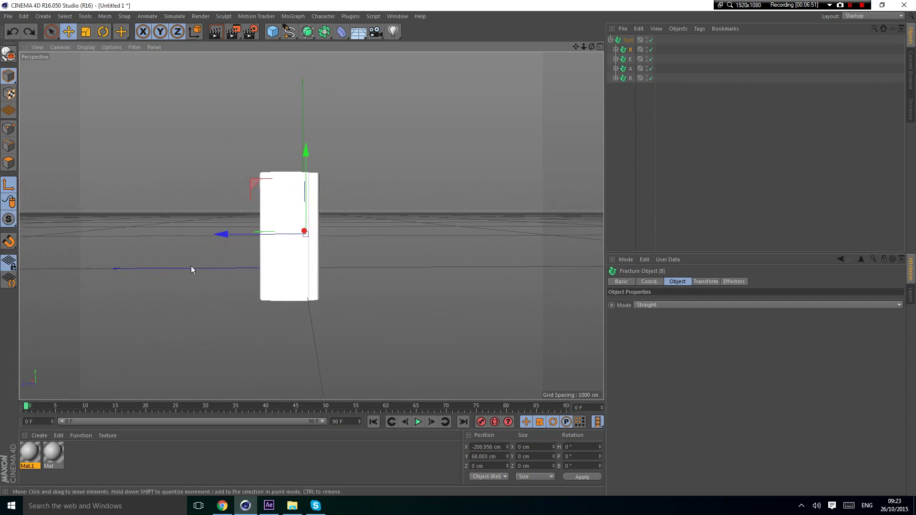
drag(228, 236, 209, 237)
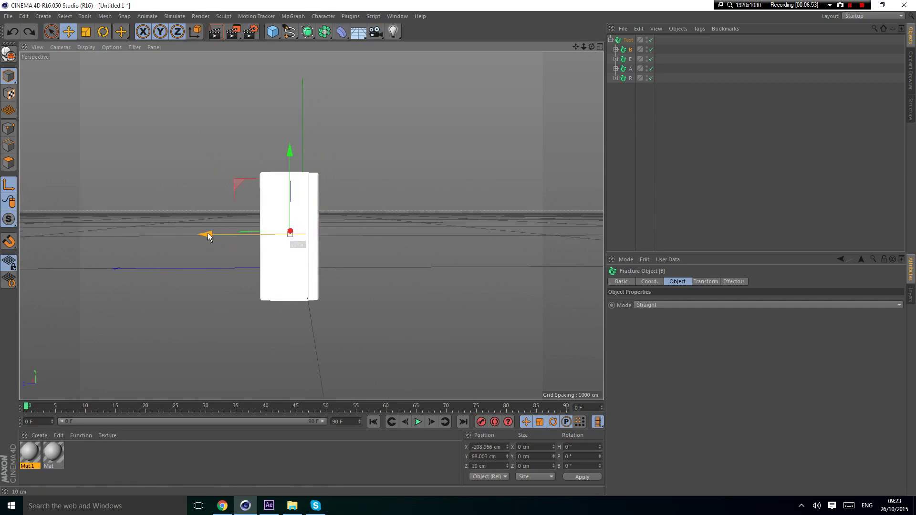
drag(591, 45, 657, 54)
click(670, 113)
drag(578, 47, 485, 47)
Try rotating the B group around its centred axis, and undo the rotation
click(626, 51)
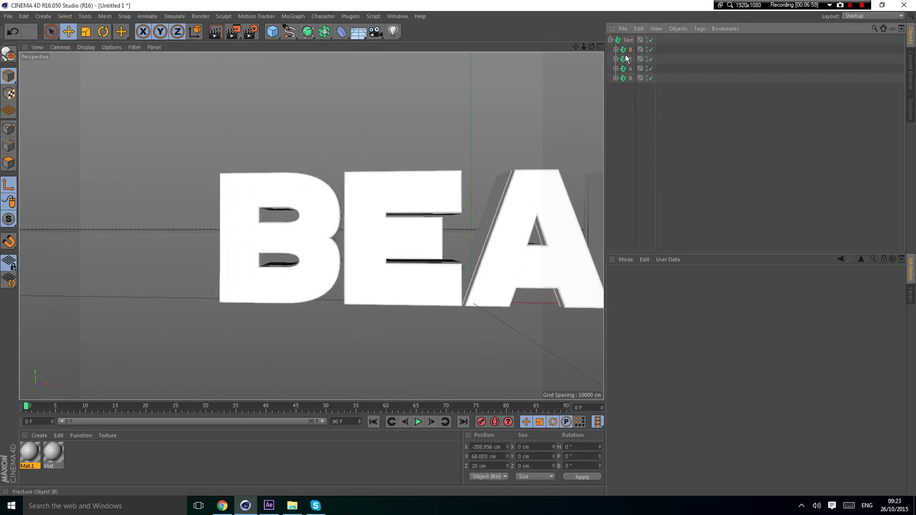
click(626, 55)
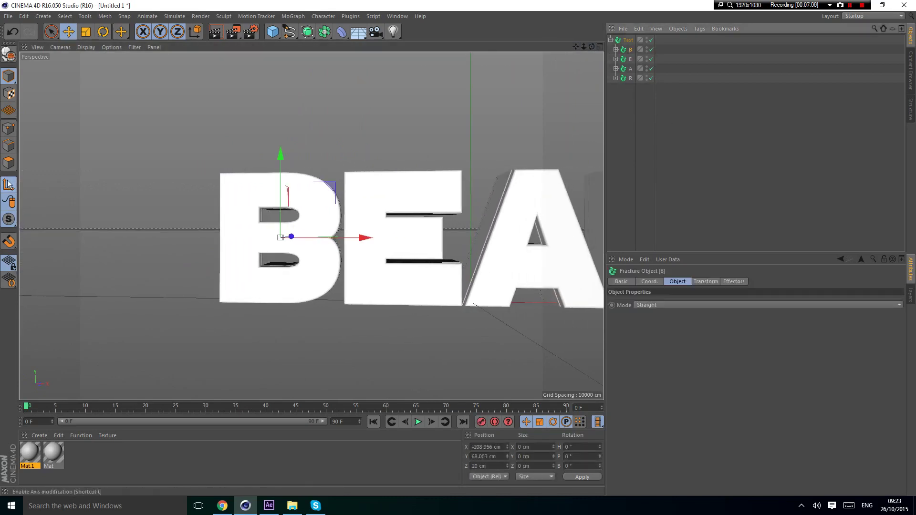
click(103, 31)
drag(267, 238, 270, 191)
key(ctrl+z)
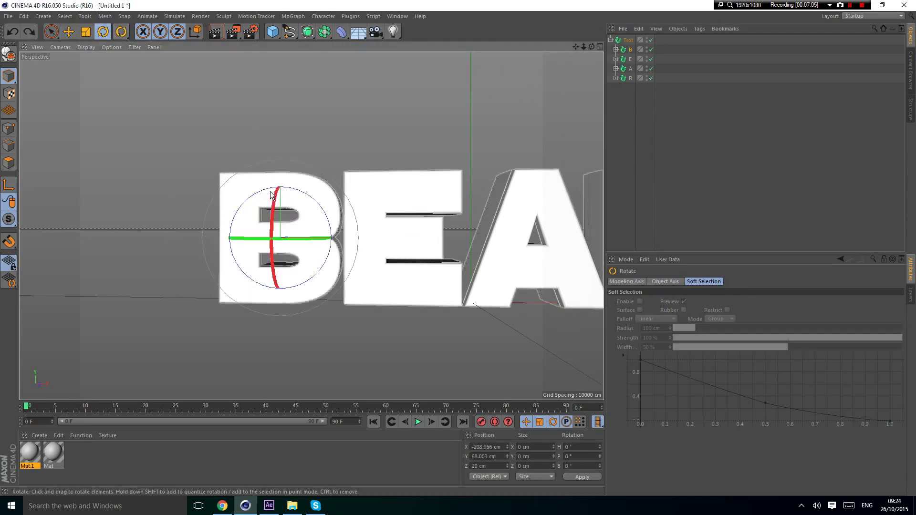
click(732, 142)
Select the E group and, with axis modification enabled, move its axis to X -70 cm and Y 70 cm
click(629, 60)
drag(575, 46, 398, 68)
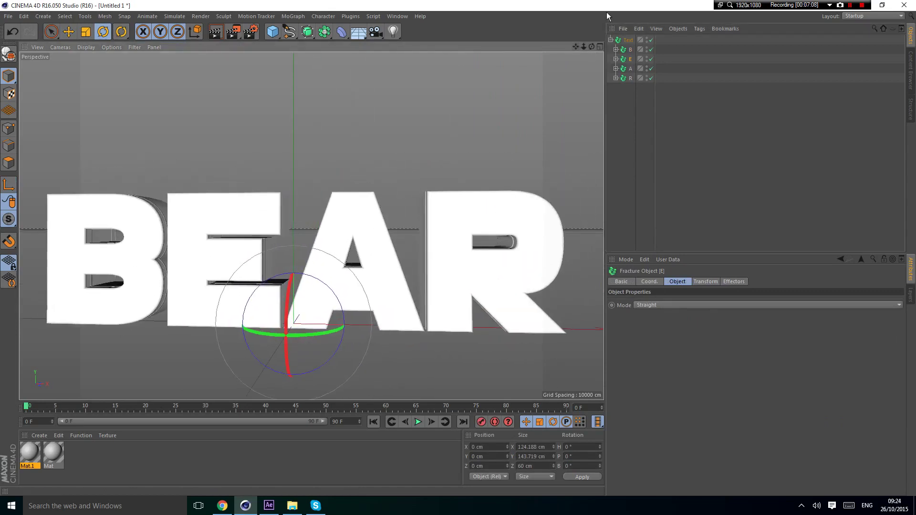
click(5, 183)
key(l)
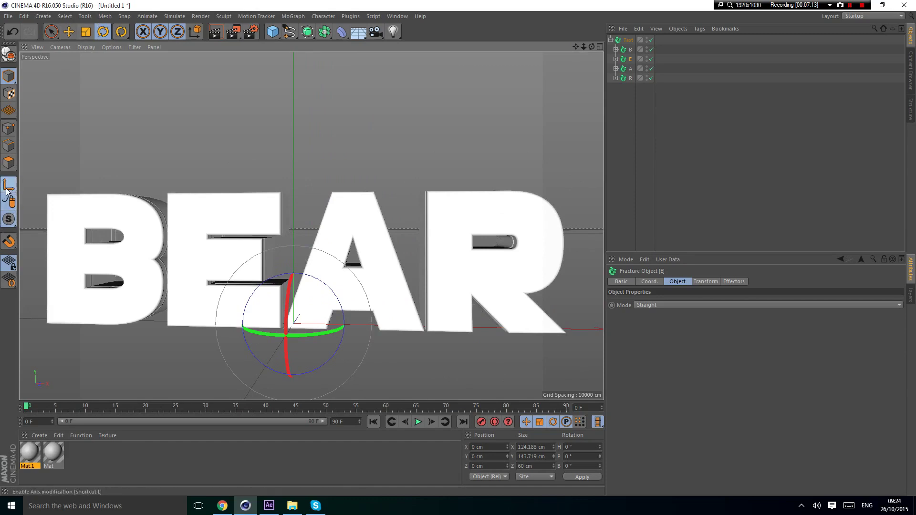
key(e)
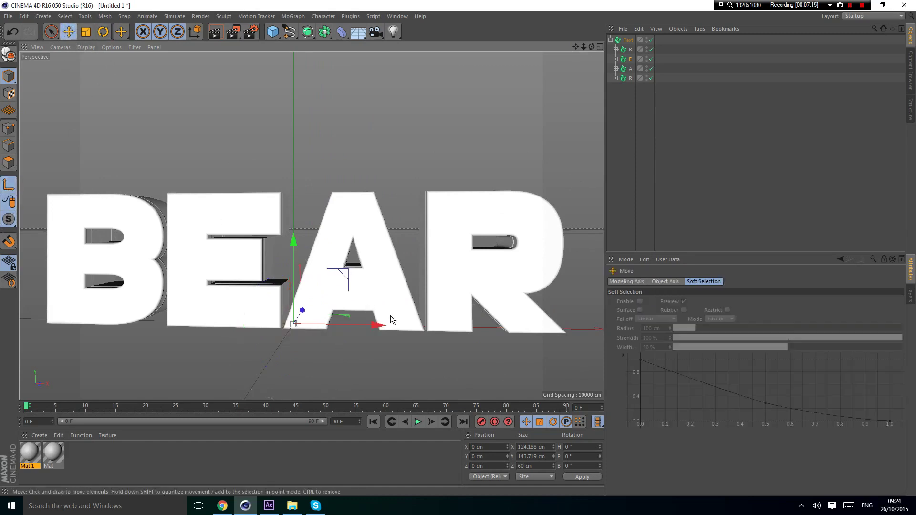
drag(336, 271, 281, 210)
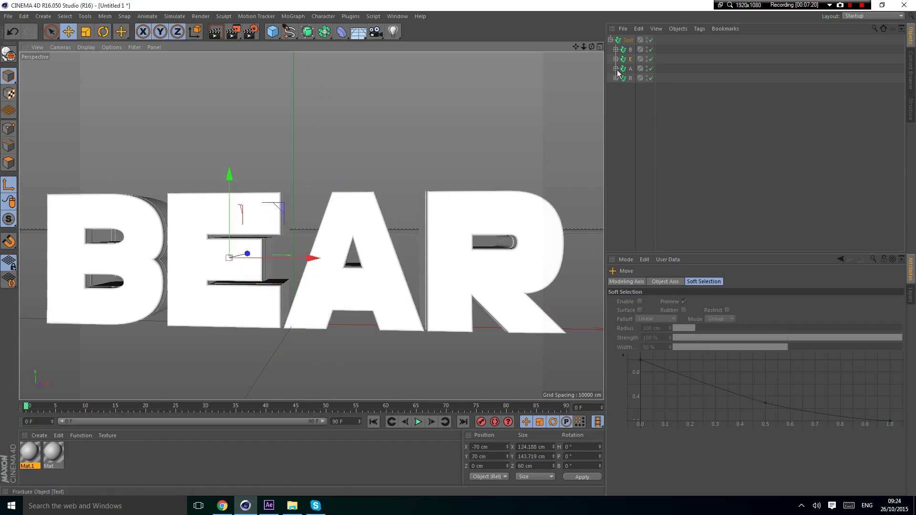
Shift the E group's axis along Z to 30 cm, centring it in the letter's depth
drag(592, 47, 448, 138)
drag(394, 158, 419, 159)
drag(591, 47, 426, 134)
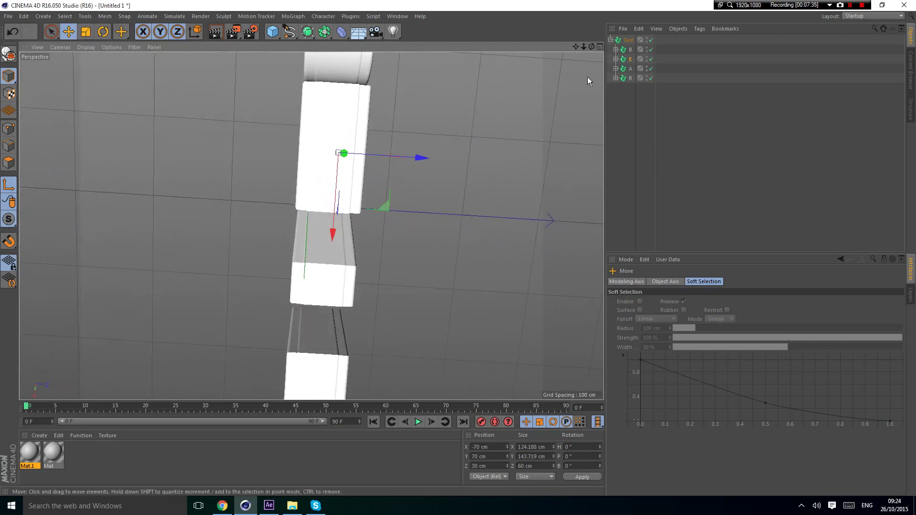
drag(575, 47, 571, 46)
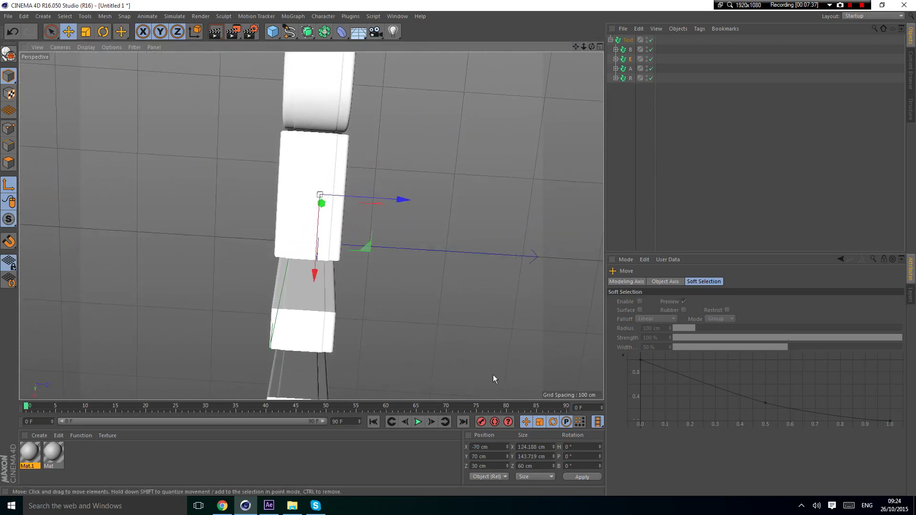
Try setting the E group's axis X position to -30 cm, and undo the change
drag(496, 446, 475, 446)
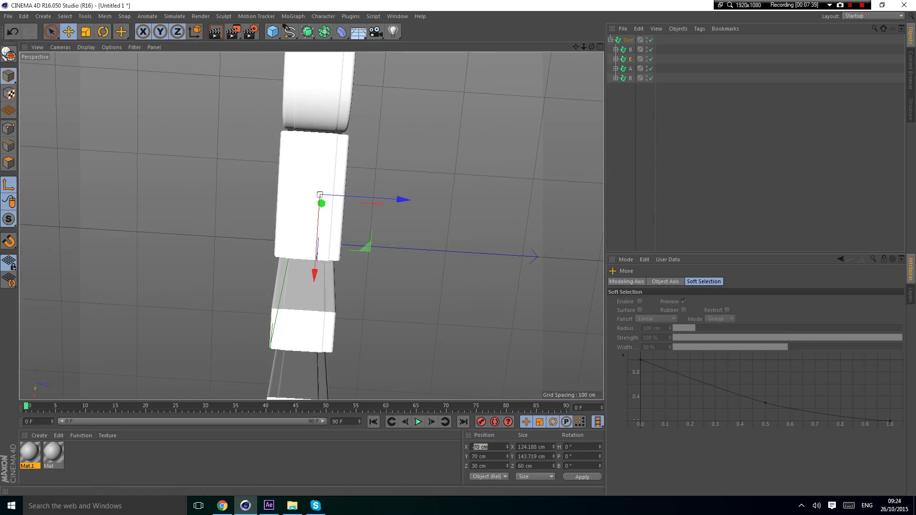
key(Return)
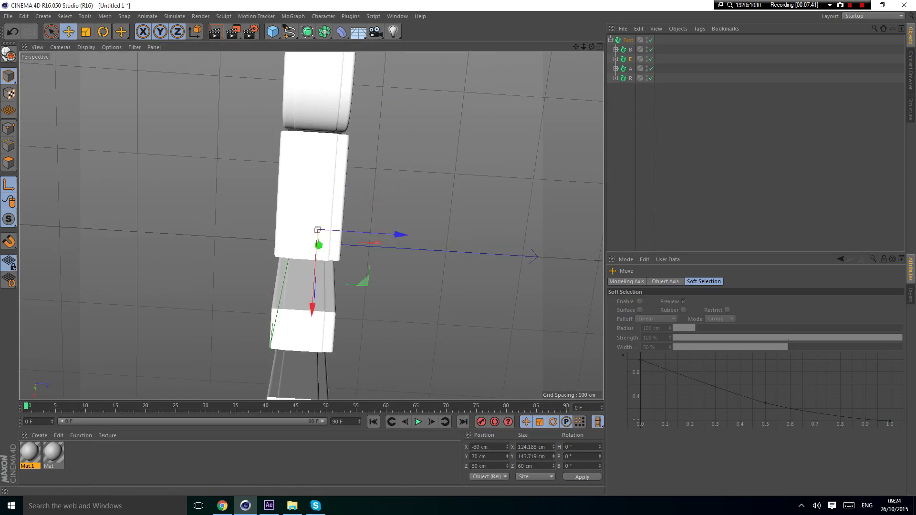
key(ctrl+z)
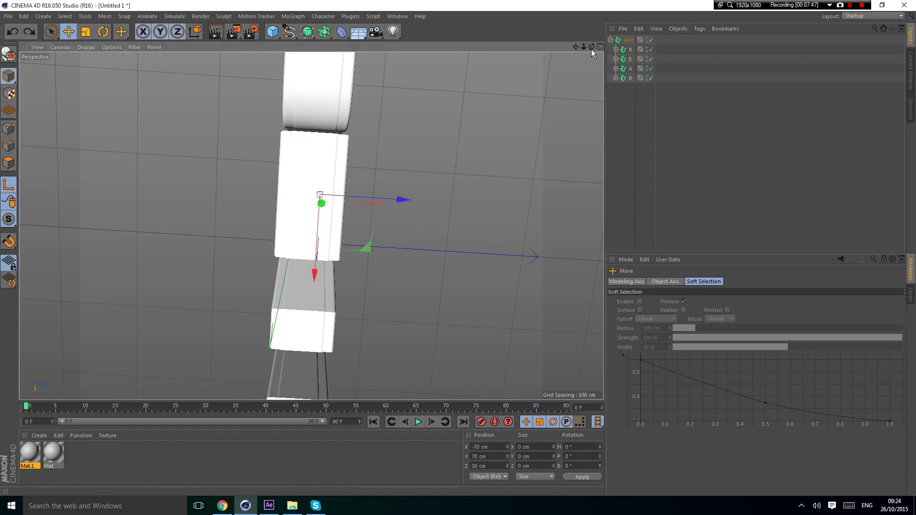
Check the extrusion depth of the first extrude object inside the B group, and collapse the group again
drag(591, 47, 686, 61)
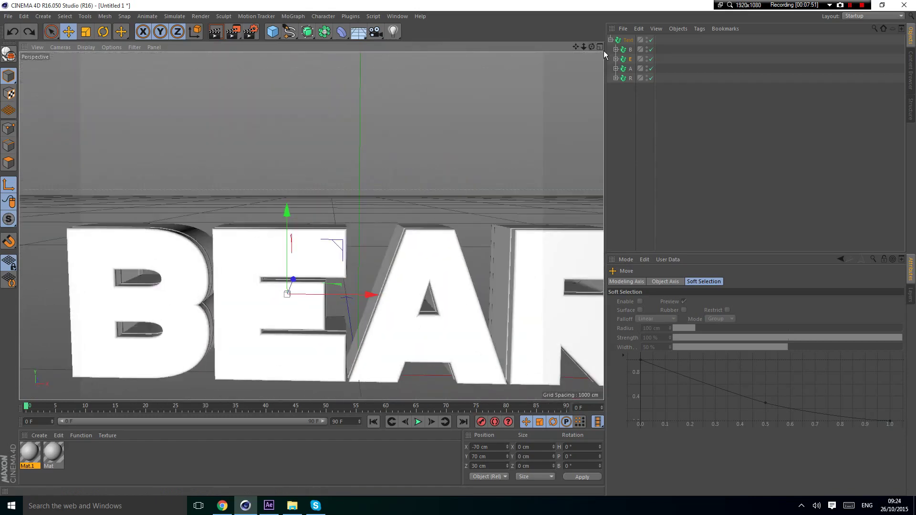
click(616, 49)
click(635, 59)
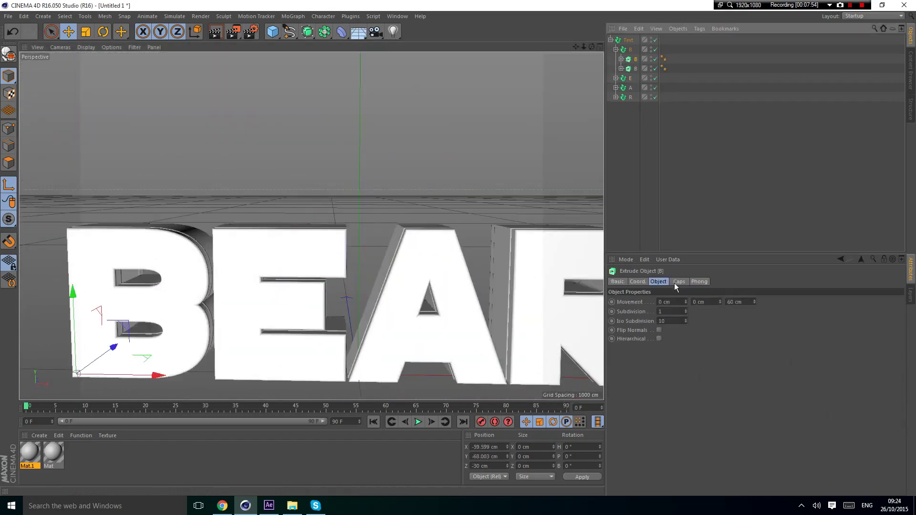
click(728, 304)
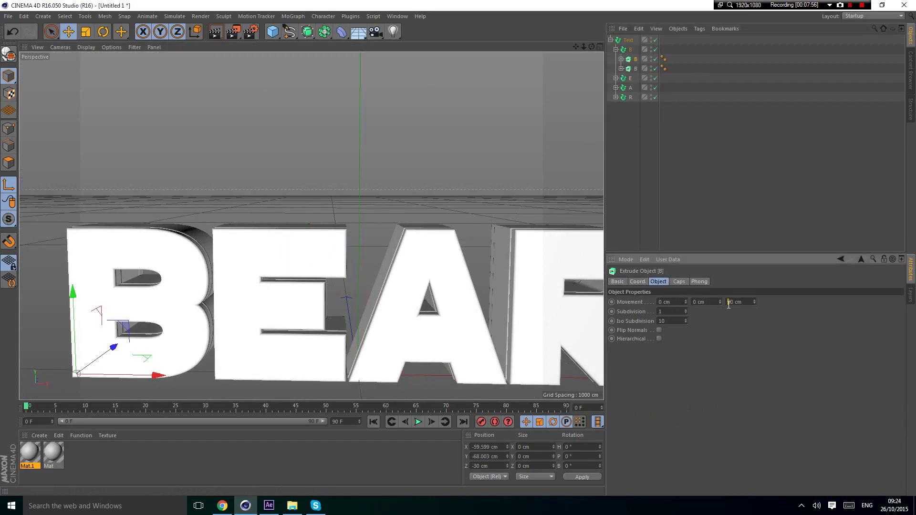
click(641, 113)
click(616, 49)
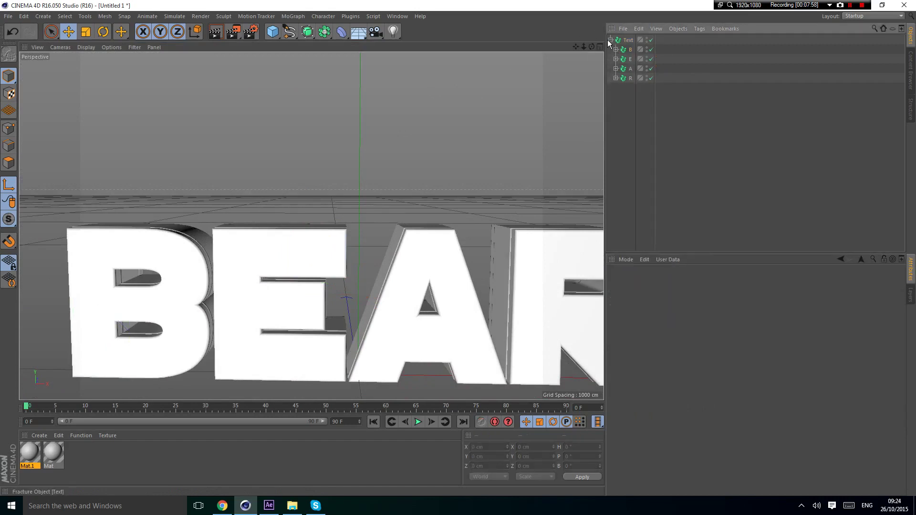
Select the A group and set its axis Z position to 30 cm
drag(575, 46, 537, 28)
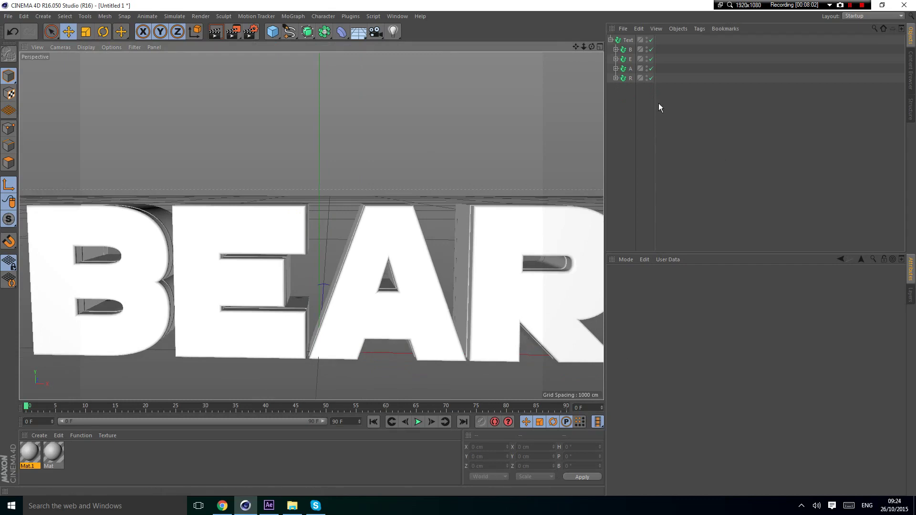
click(630, 68)
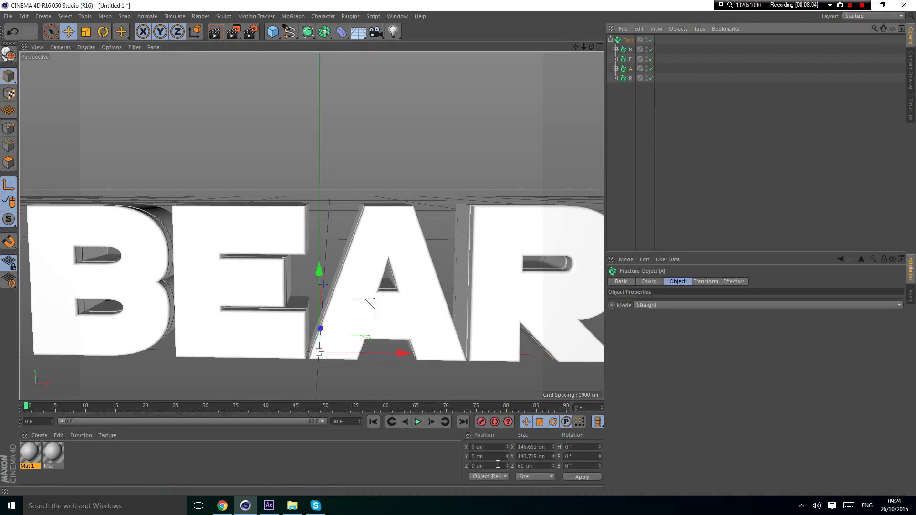
click(495, 465)
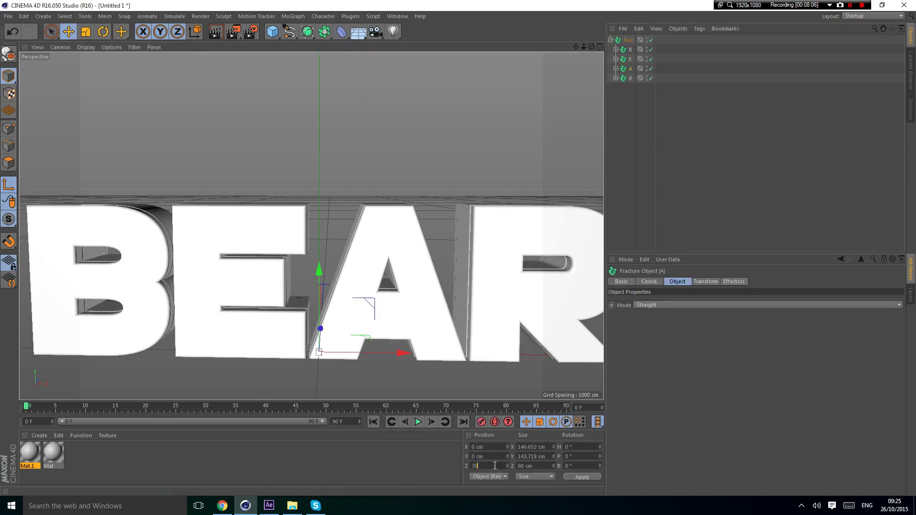
text(30)
key(Return)
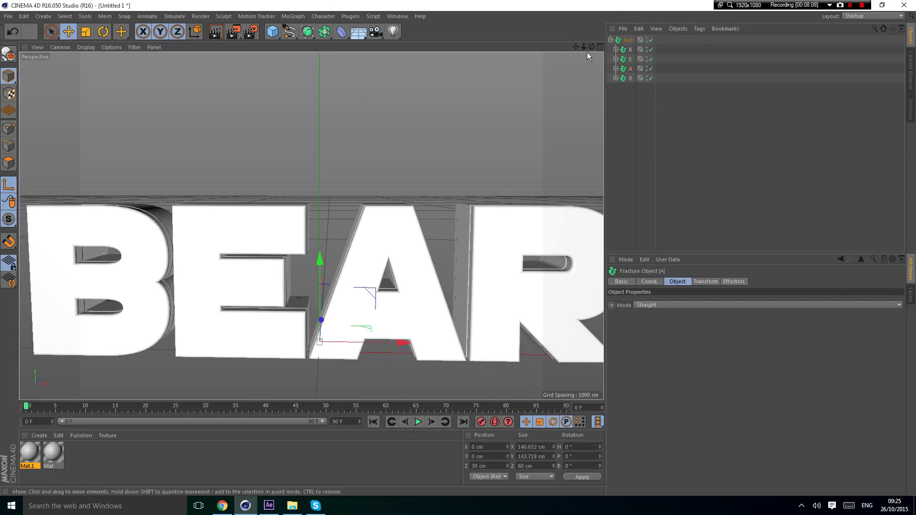
Move the A group's axis to about X 66 cm and Y 65 cm, near the letter's centre, and deselect the group
drag(591, 47, 544, 86)
alt+drag(267, 362, 445, 240)
mouse_move(592, 47)
mouse_down()
mouse_move(578, 48)
mouse_move(593, 48)
mouse_up()
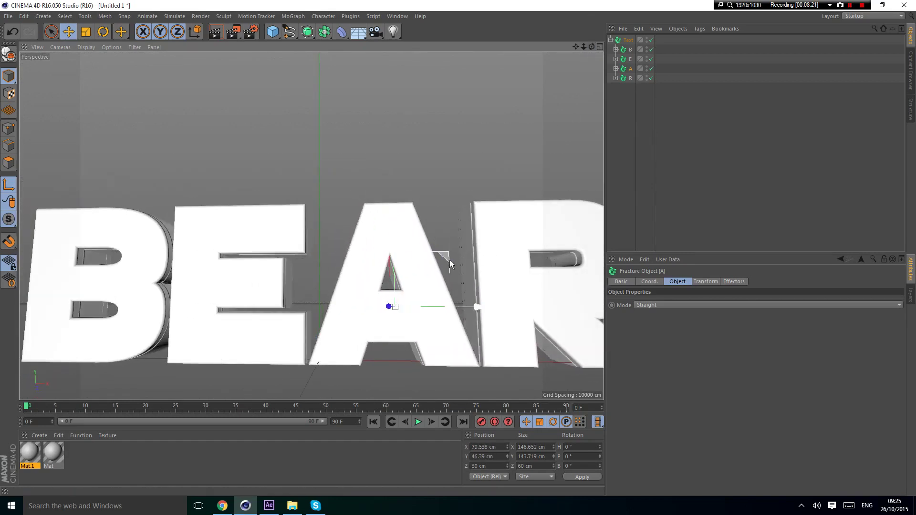
drag(449, 259, 441, 236)
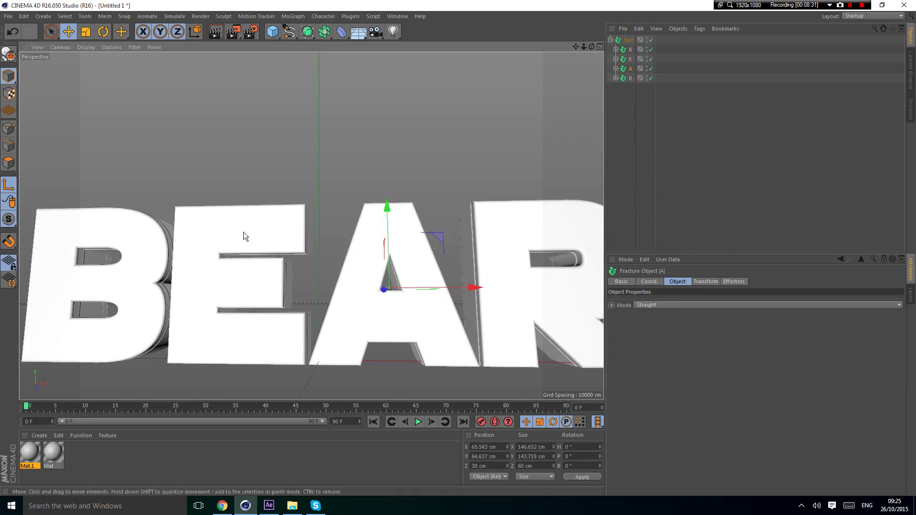
drag(586, 45, 600, 45)
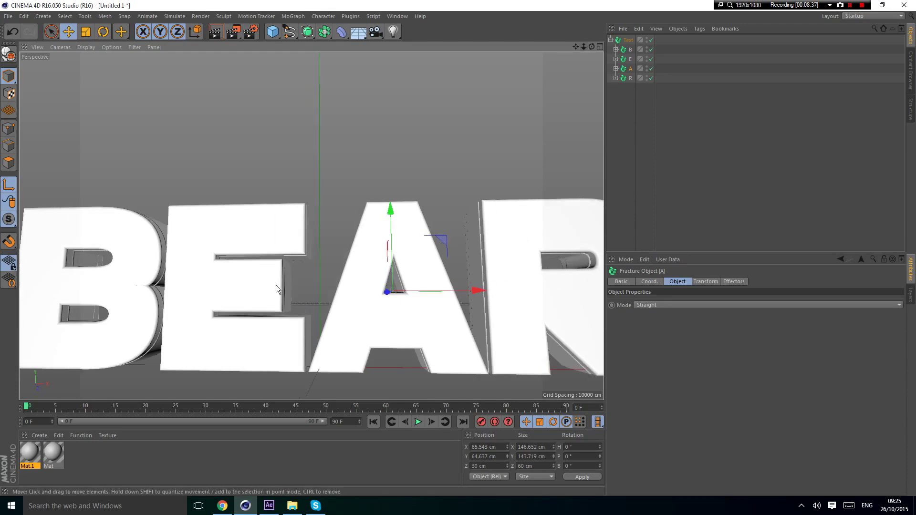
click(640, 217)
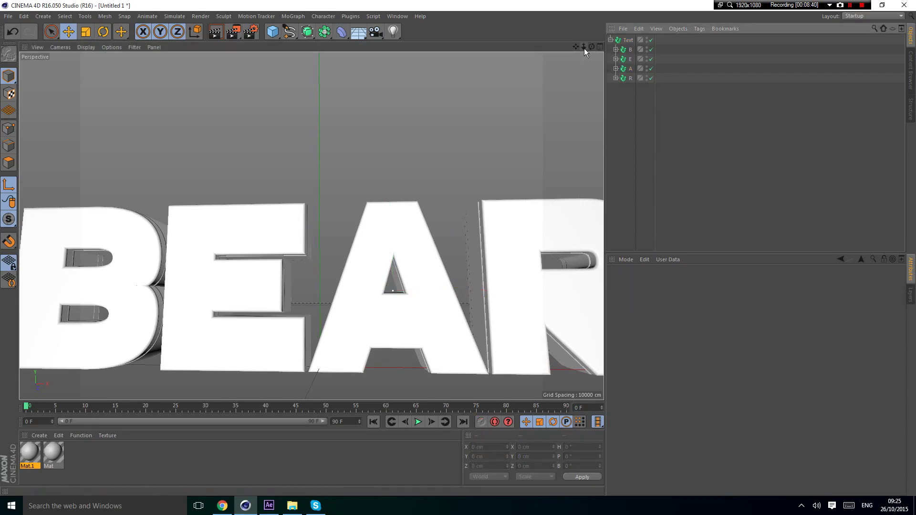
Select the R group and move its axis to X 200 cm and Y 70 cm, near the letter's centre
mouse_move(584, 47)
mouse_down()
mouse_move(496, 48)
mouse_move(460, 71)
mouse_move(563, 62)
mouse_move(591, 48)
mouse_up()
click(631, 77)
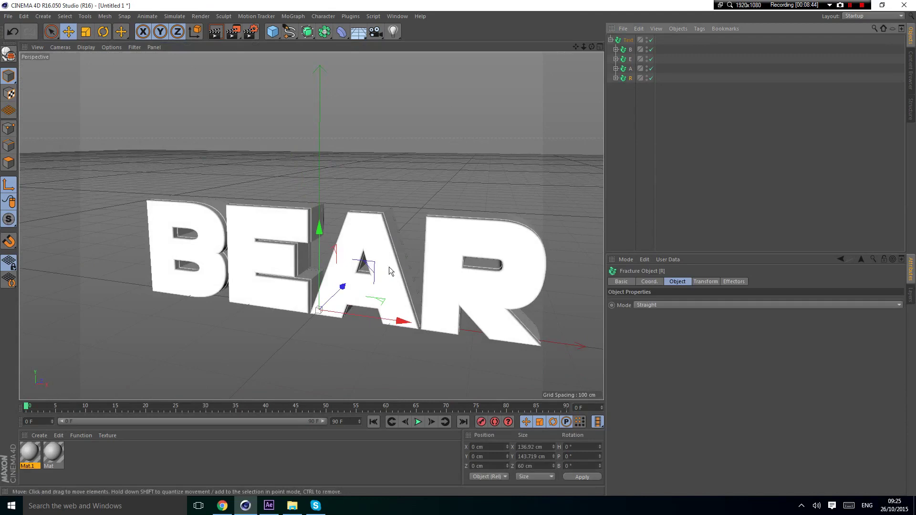
drag(366, 262, 532, 228)
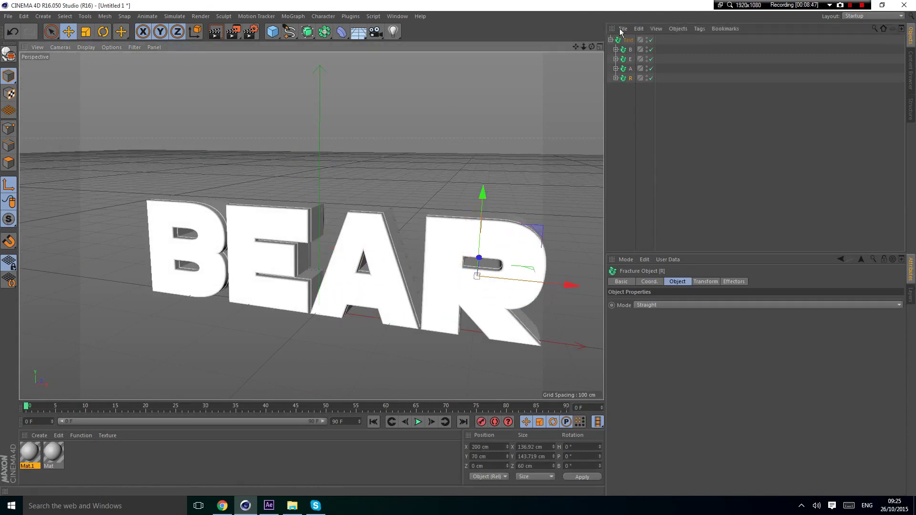
Set the R group's axis Z position to 30 cm to centre it in the letter's depth, and deselect the group
drag(591, 46, 515, 28)
click(491, 466)
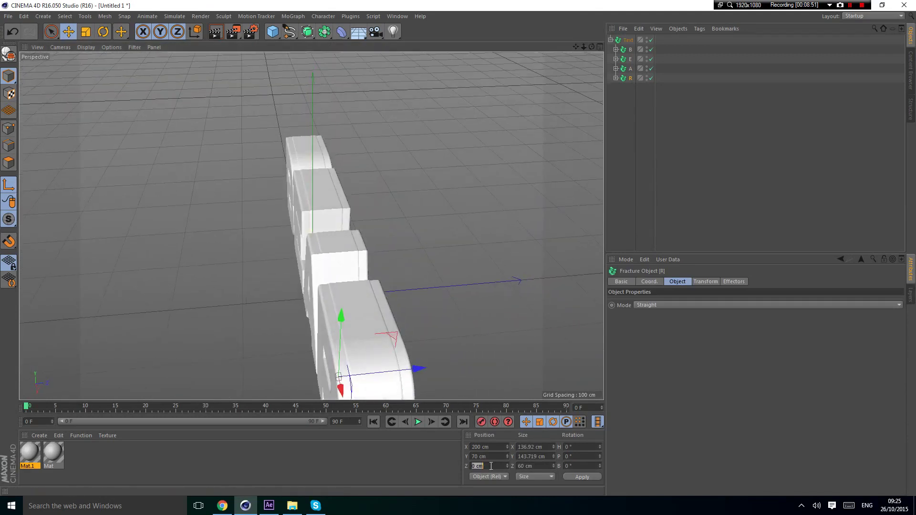
text(30)
key(Return)
click(803, 38)
Turn off axis modification, try rotating the B group around its own axis, and undo the rotation
drag(592, 49, 664, 47)
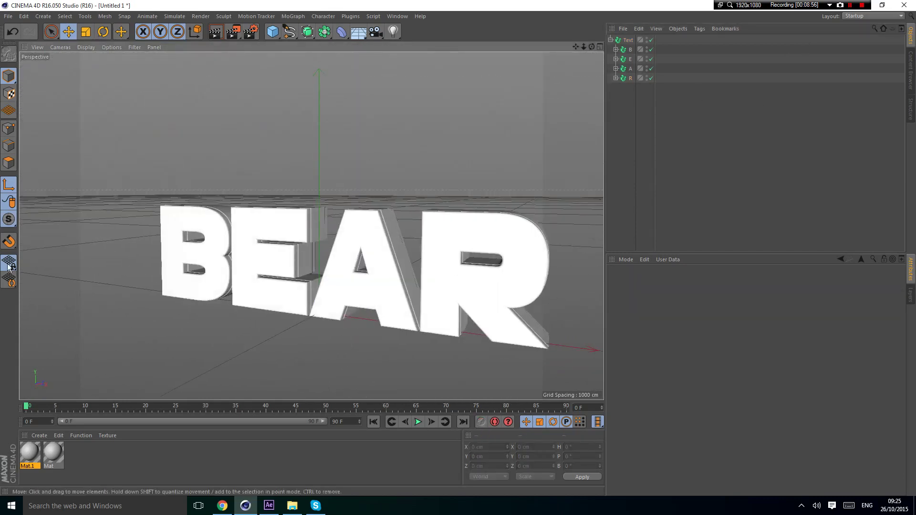
click(628, 49)
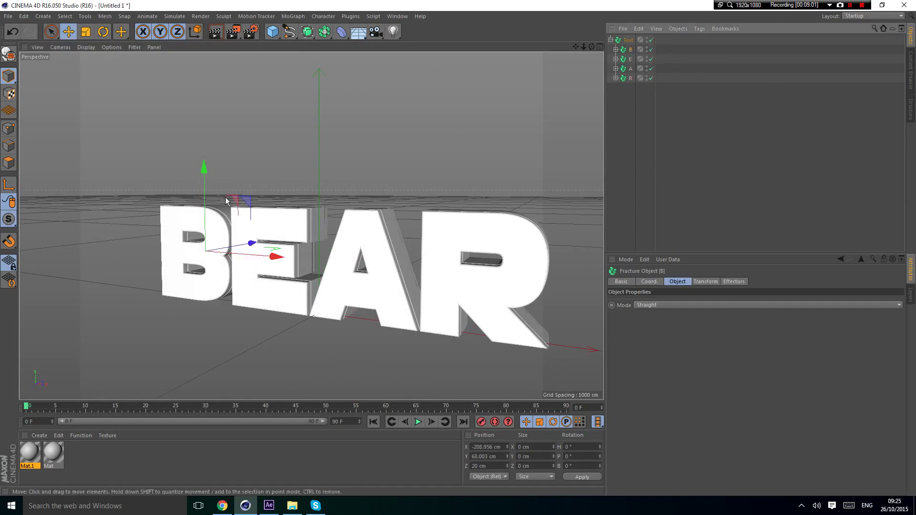
key(r)
drag(195, 279, 384, 218)
key(ctrl+z)
click(656, 164)
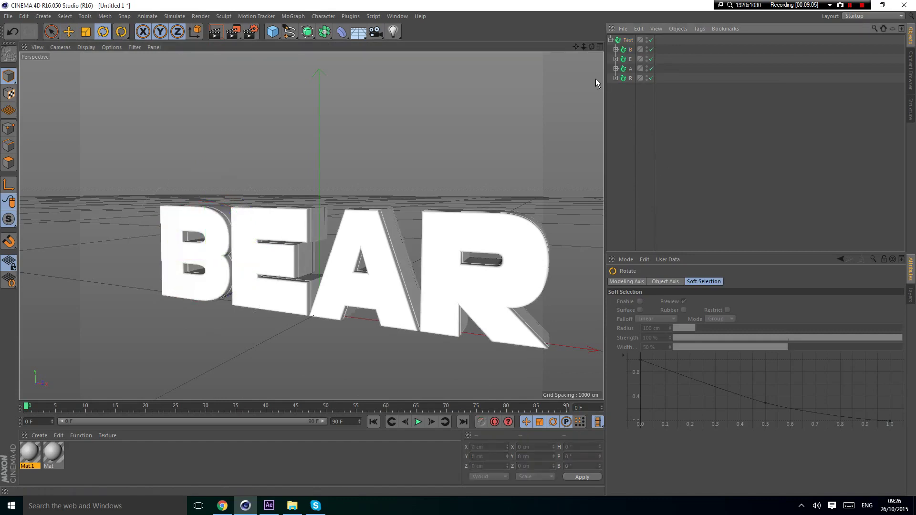
Delete the material named Mat, keeping Mat.1
mouse_move(575, 47)
mouse_down()
mouse_move(575, 34)
mouse_move(563, 48)
mouse_up()
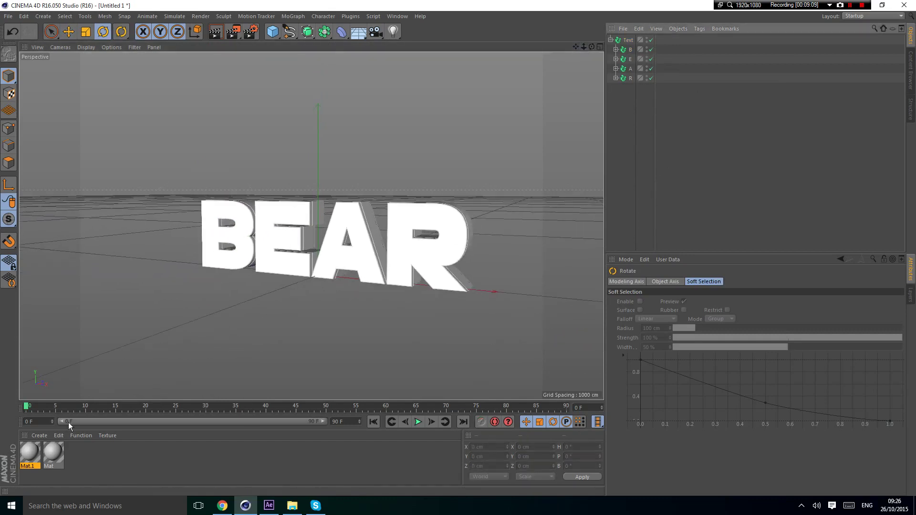
click(59, 461)
key(Delete)
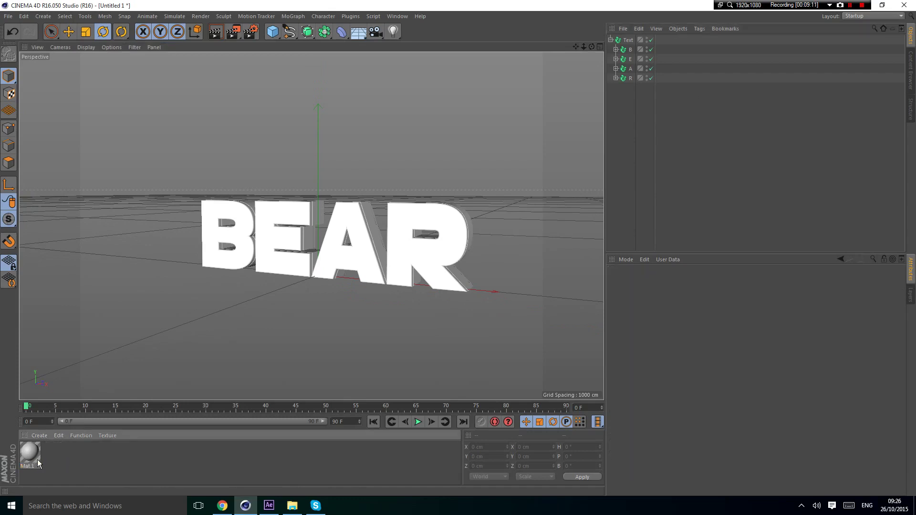
Add a Sky object to the scene and apply the Mat.1 material to it
click(30, 456)
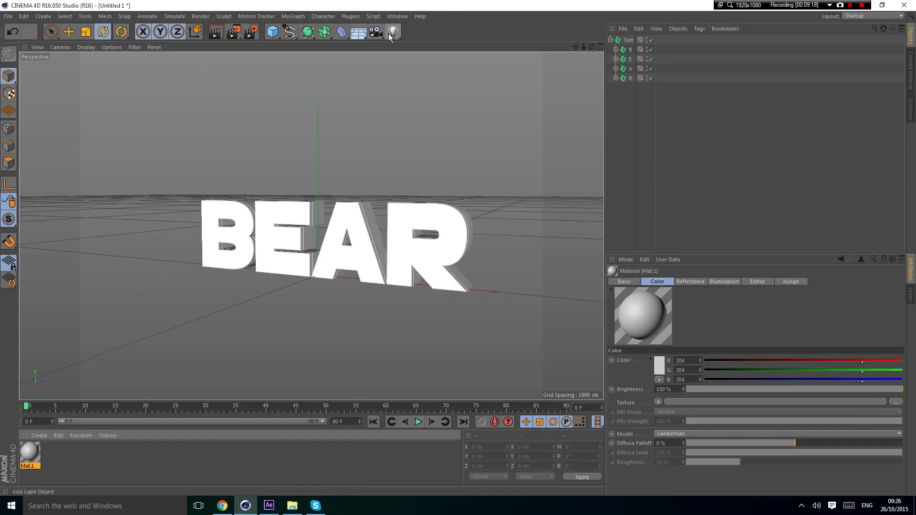
click(356, 36)
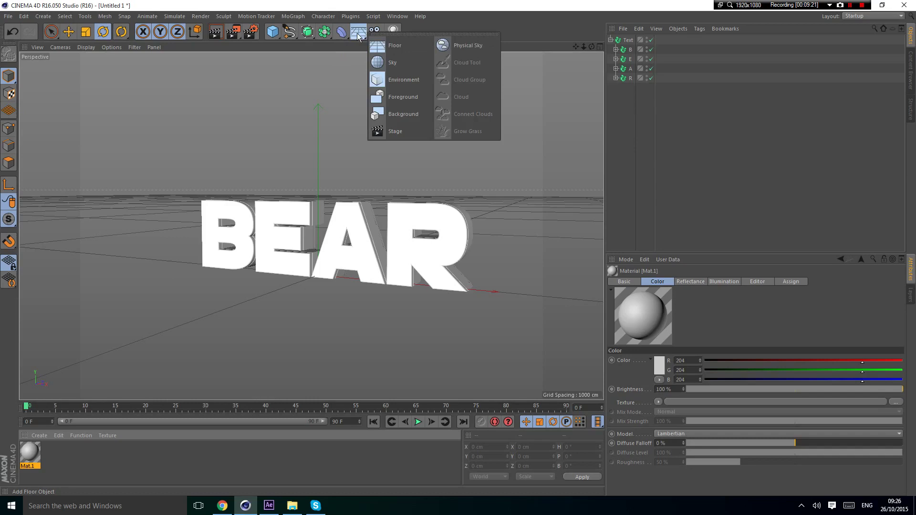
click(391, 63)
click(425, 336)
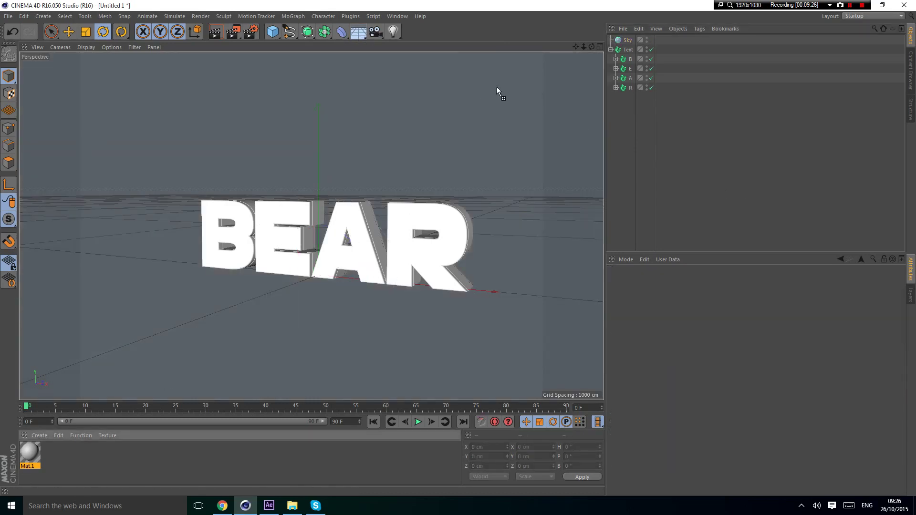
drag(618, 41, 620, 40)
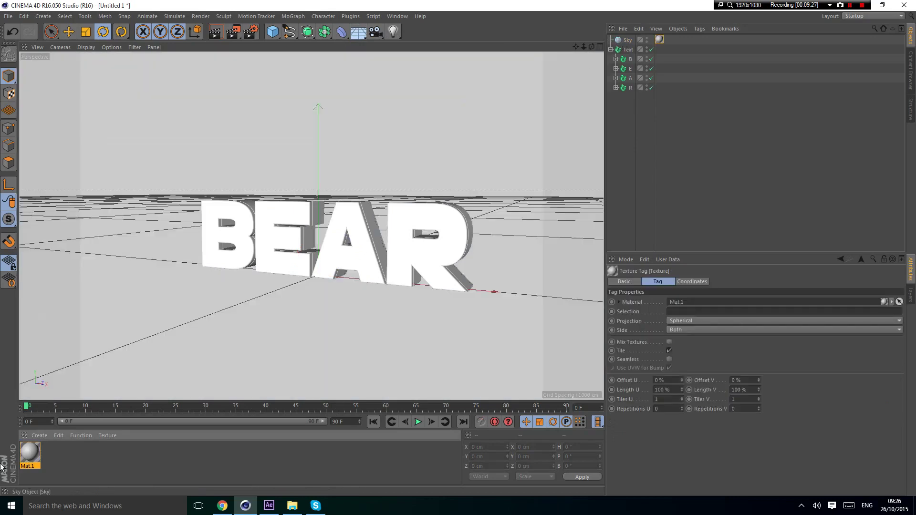
Bring up the color settings of the Mat.1 material for editing
click(30, 458)
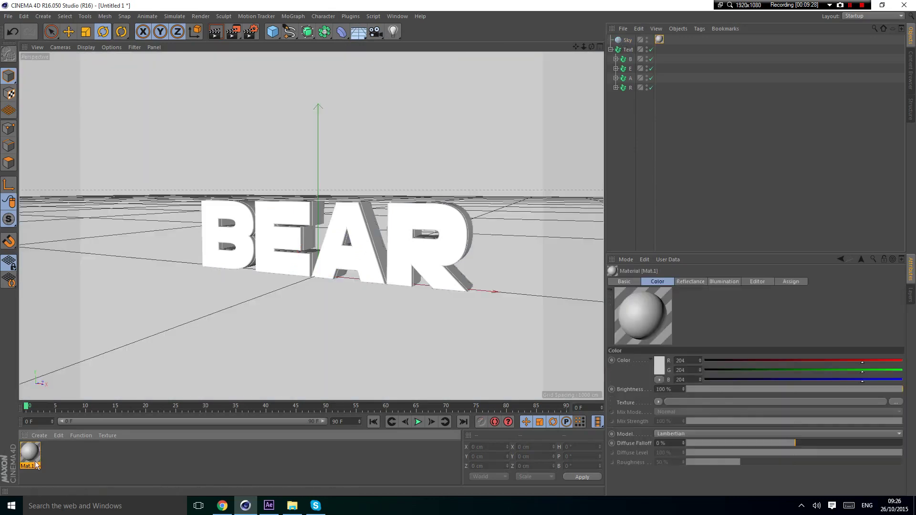
click(895, 404)
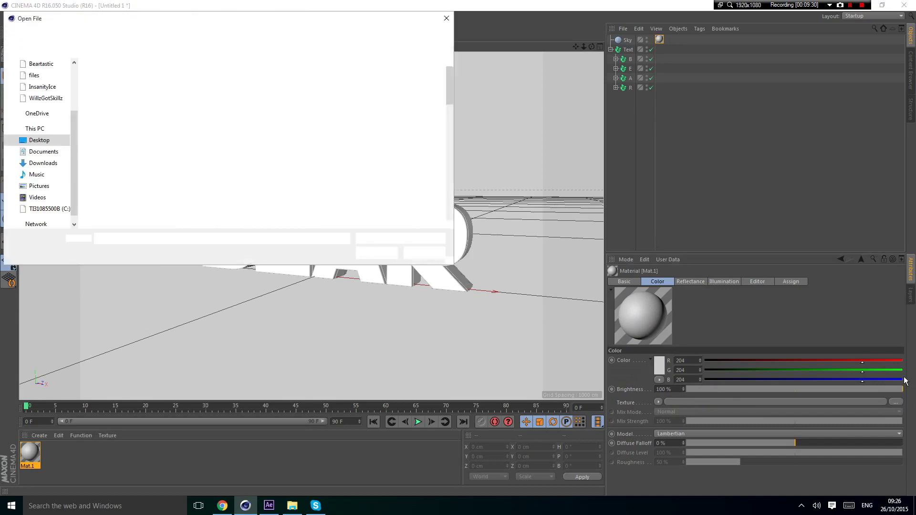
scroll(319, 123, down, 8)
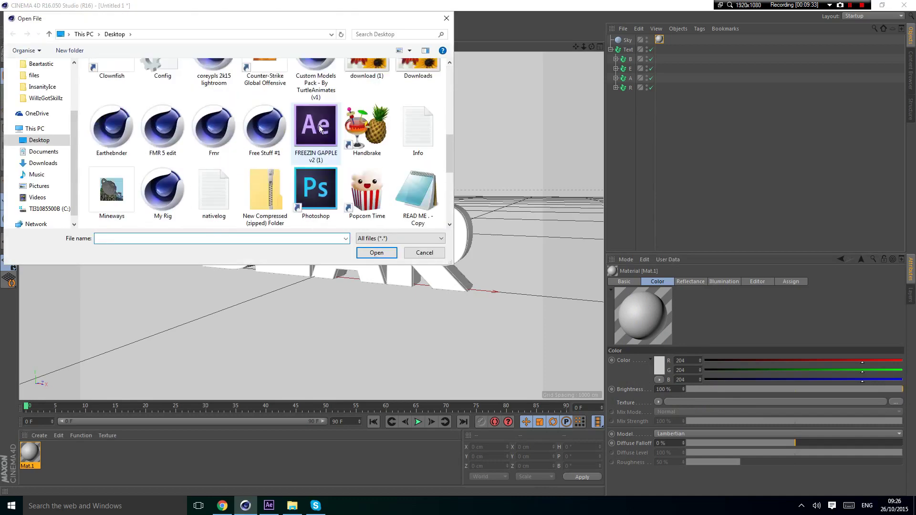
scroll(314, 138, up, 2)
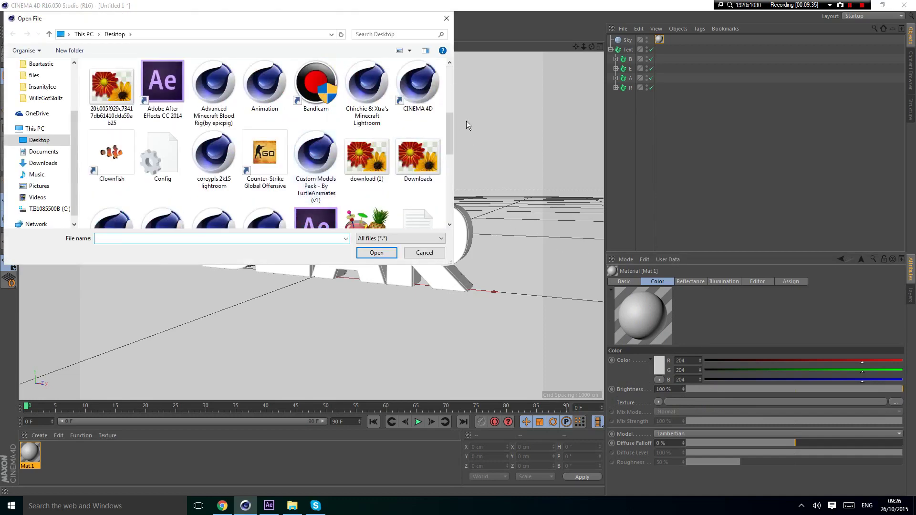
drag(450, 125, 431, 107)
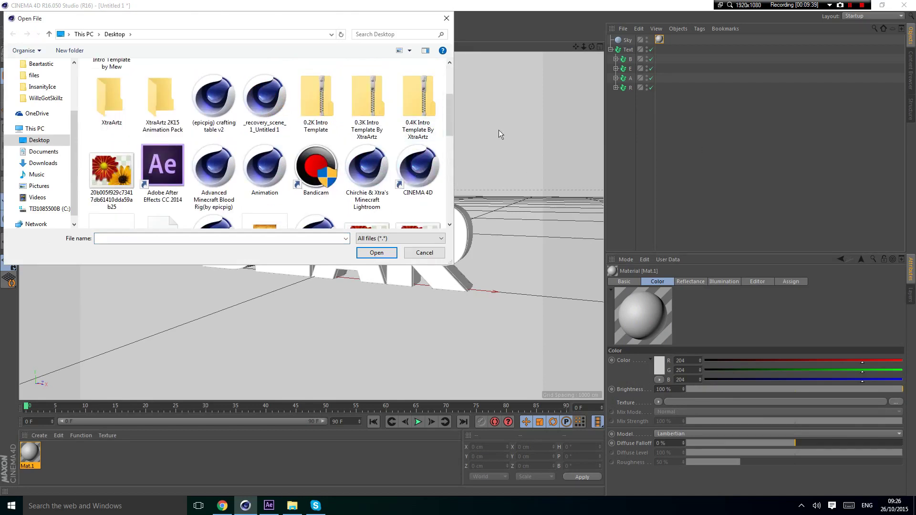
drag(448, 120, 465, 100)
double_click(162, 168)
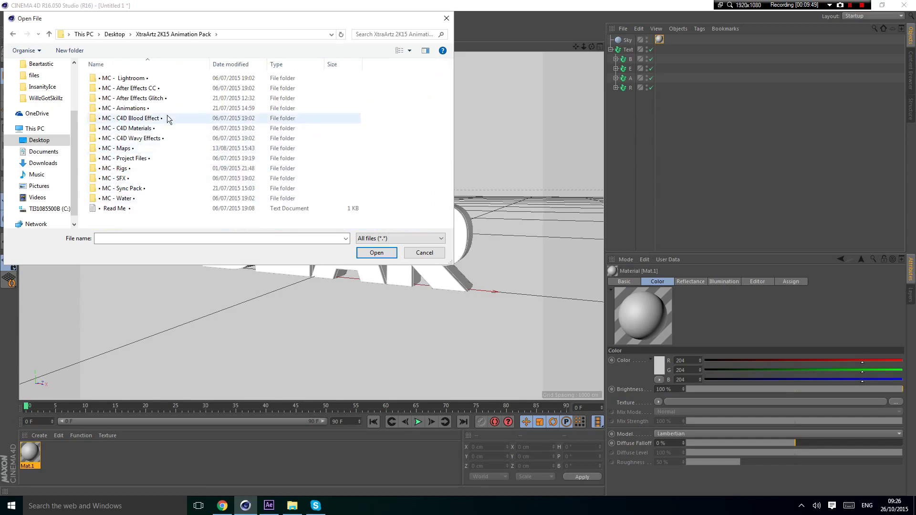
click(165, 81)
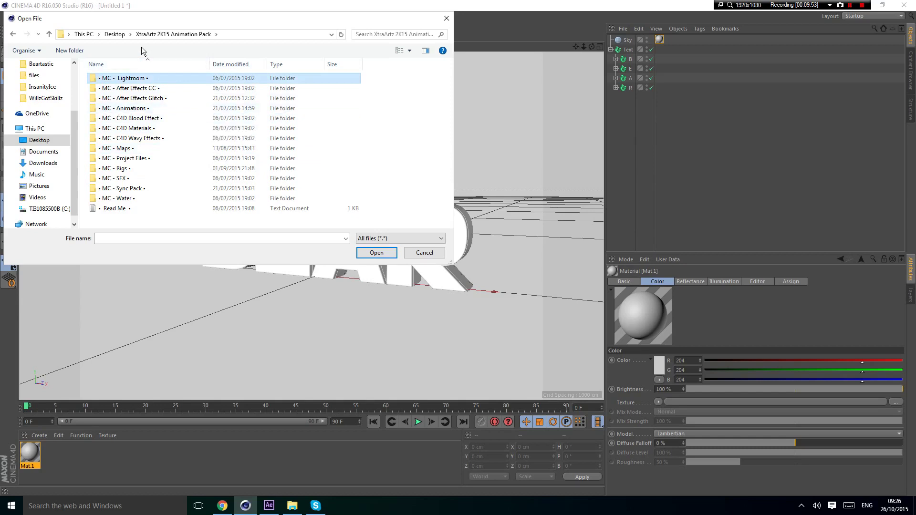
click(114, 34)
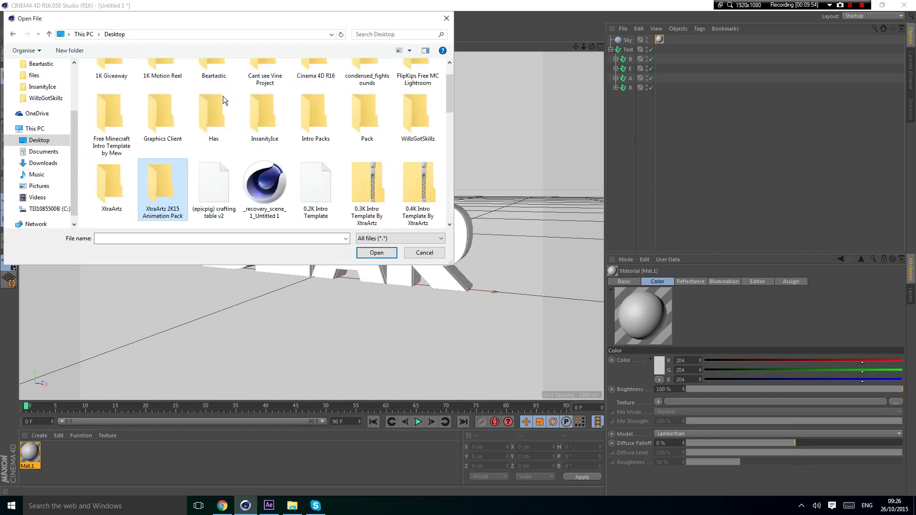
click(446, 18)
Load image 08 from the HDRIS [For Text] folder as Mat.1's color texture without copying it to the project, and render the view
key(super+d)
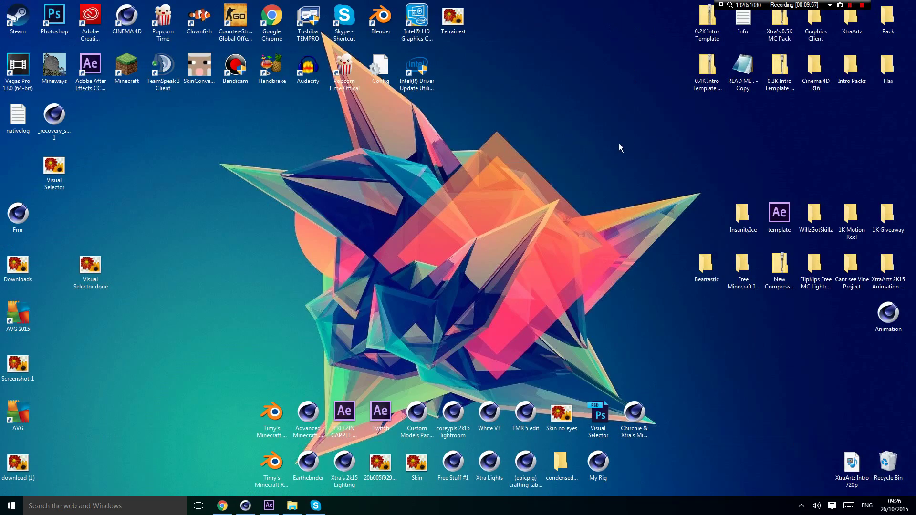
click(849, 6)
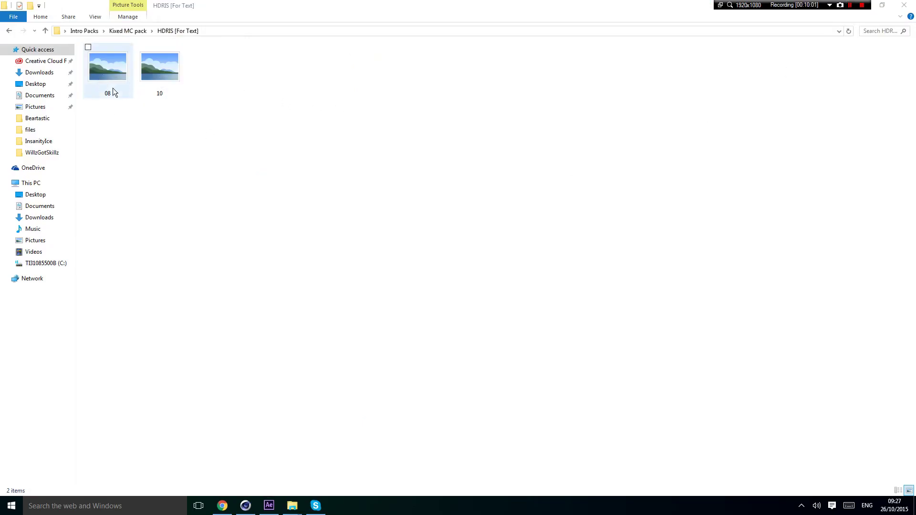
click(113, 79)
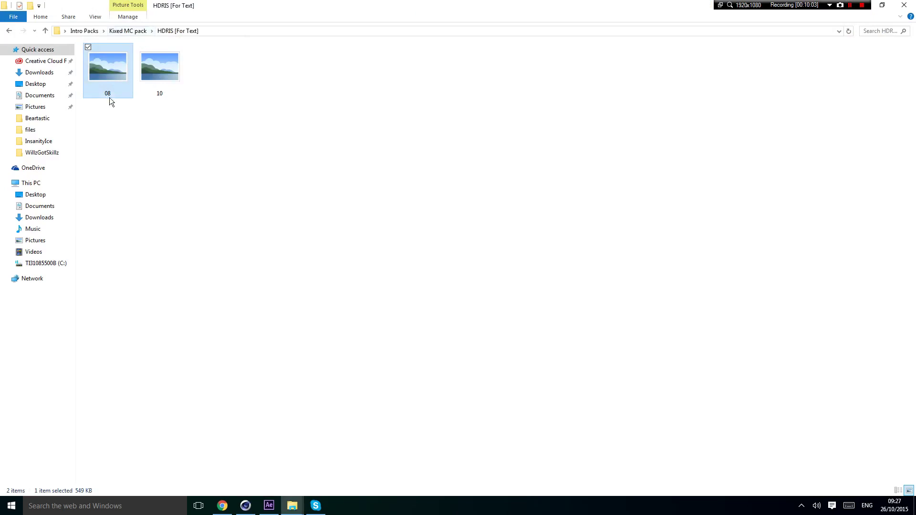
drag(107, 92, 743, 436)
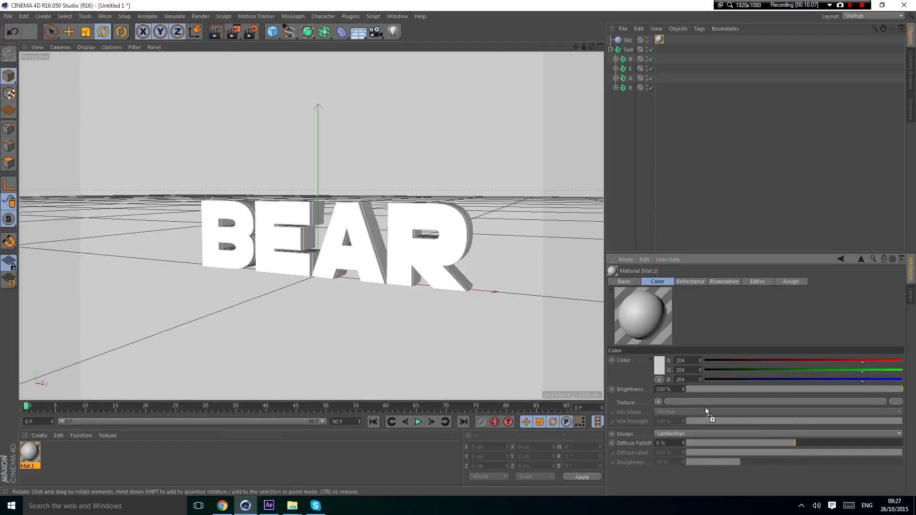
drag(691, 402, 691, 402)
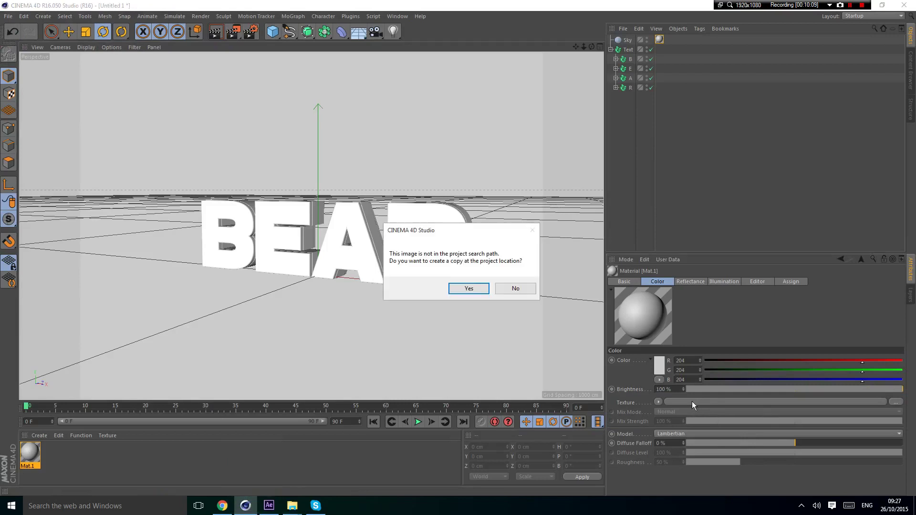
click(507, 289)
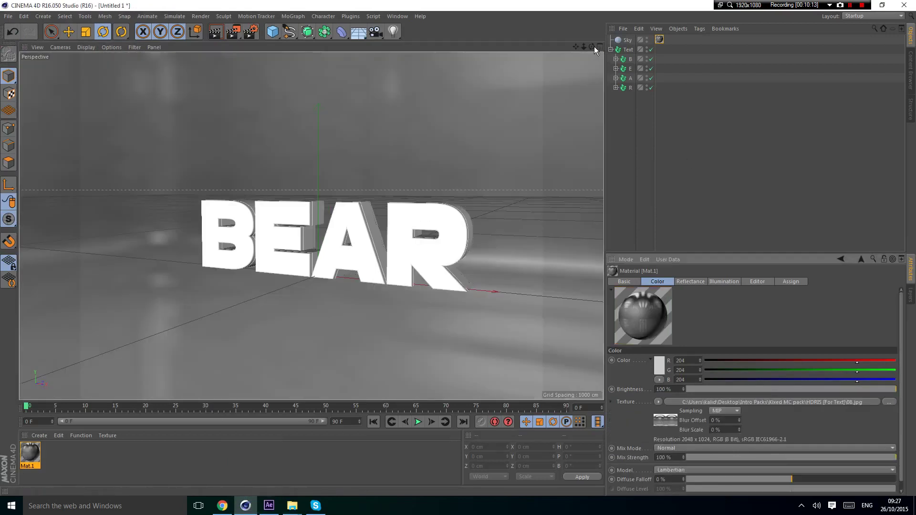
drag(592, 47, 707, 168)
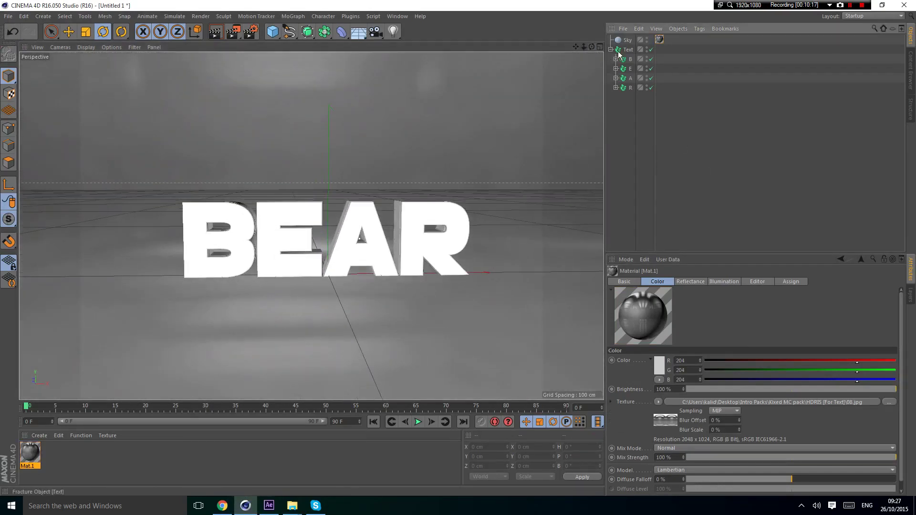
click(215, 33)
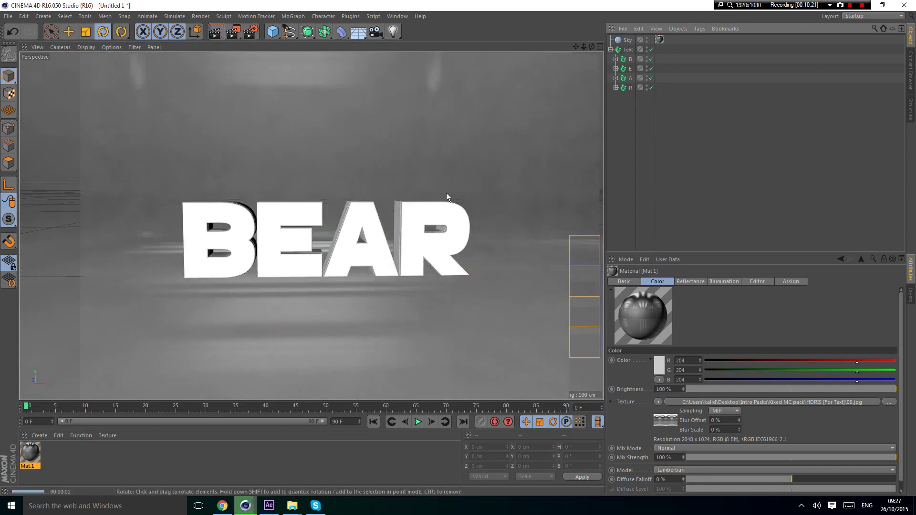
Add a Compositing tag to the Sky object, turn off Seen by Camera, and render the view
click(629, 40)
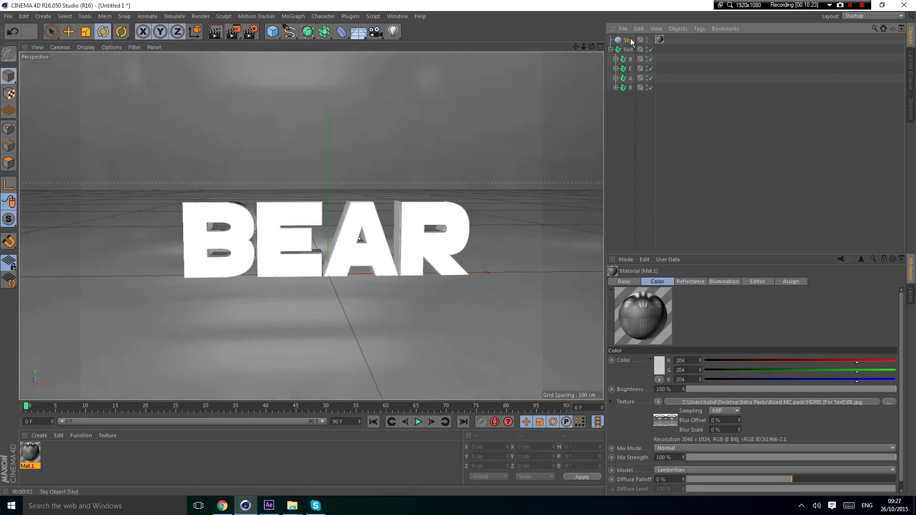
right_click(630, 41)
mouse_move(685, 45)
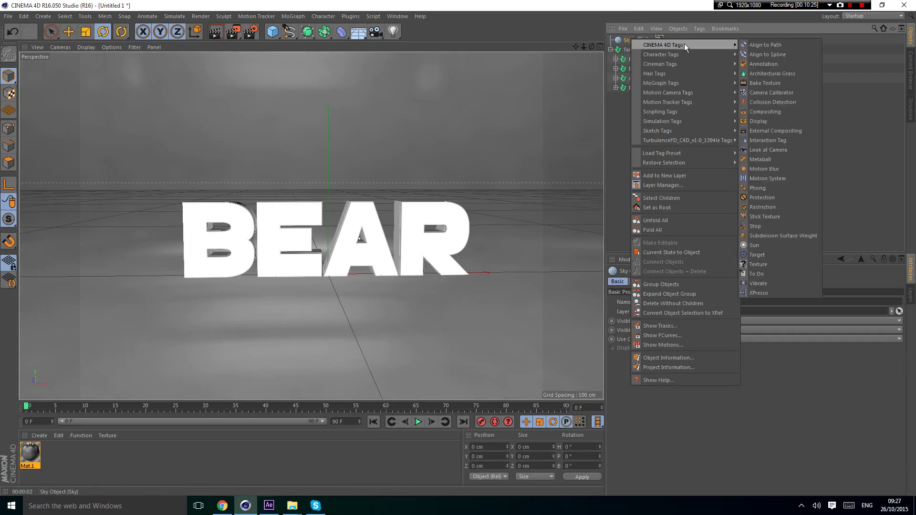
click(792, 113)
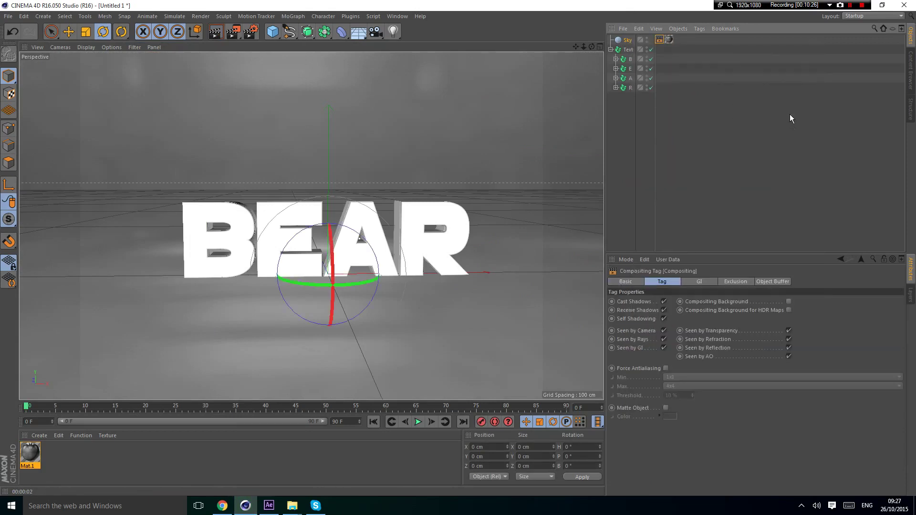
click(664, 331)
click(711, 168)
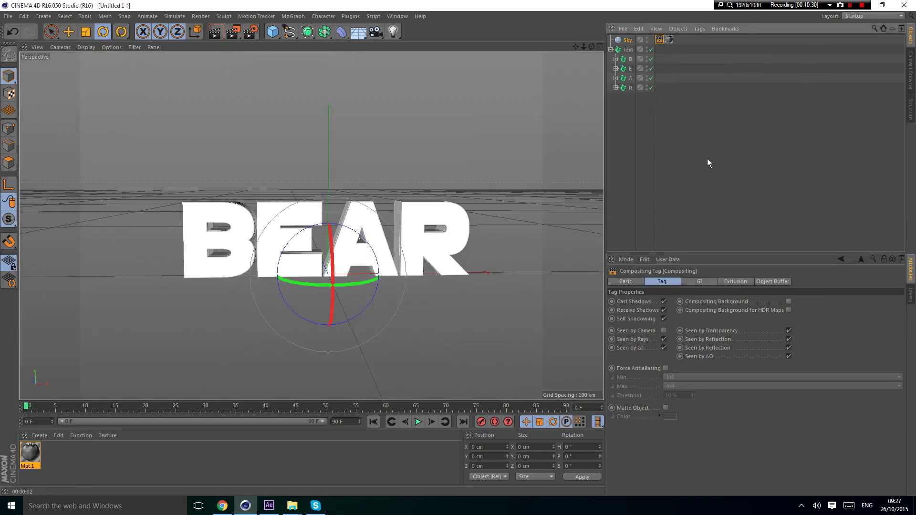
click(218, 32)
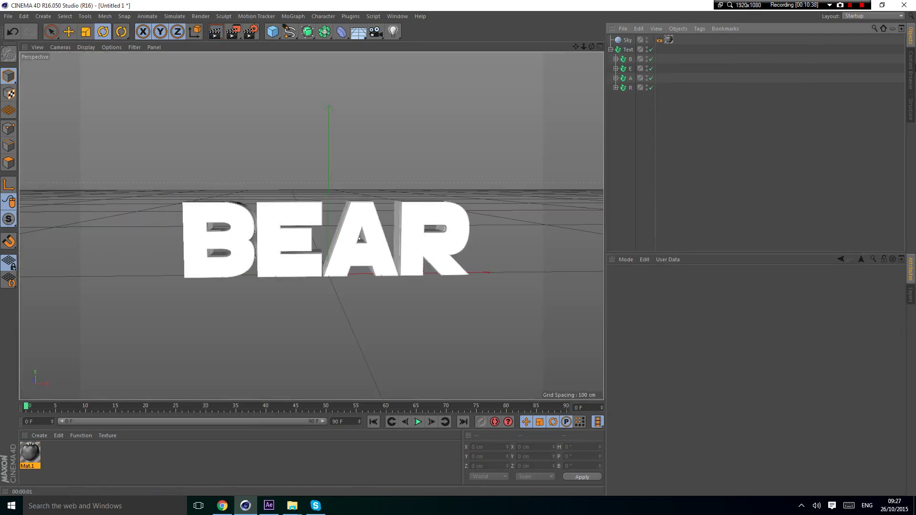
Look through the preset packs in the Content Browser and add Material 18 and Material 21 to the scene
click(912, 67)
double_click(638, 106)
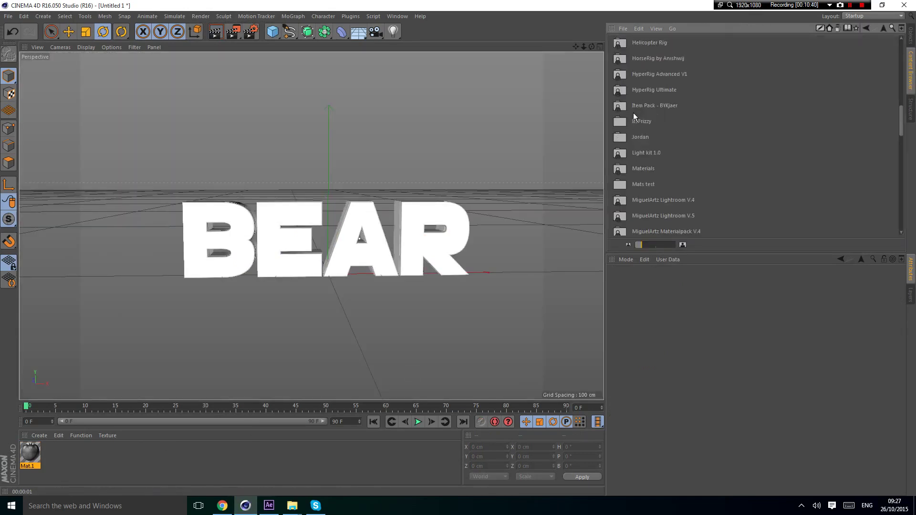
scroll(654, 155, down, 8)
scroll(653, 157, up, 1)
scroll(390, 244, up, 1)
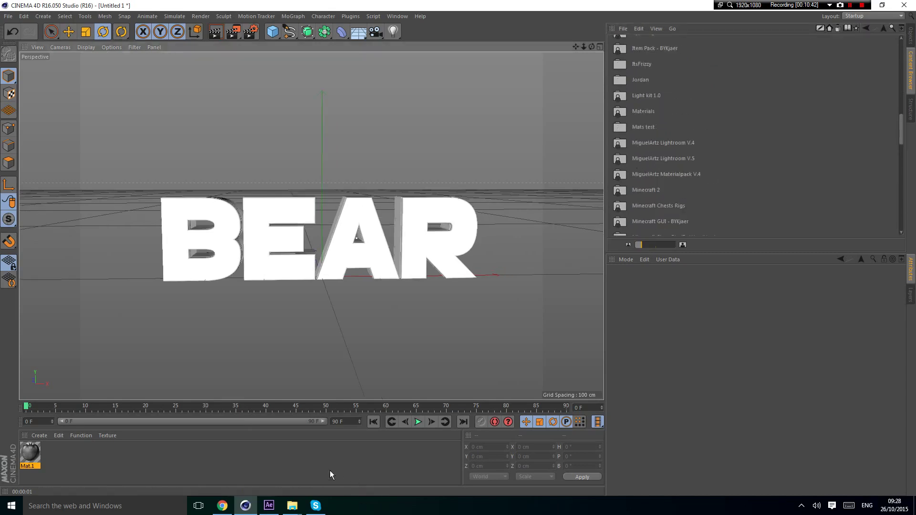
click(330, 471)
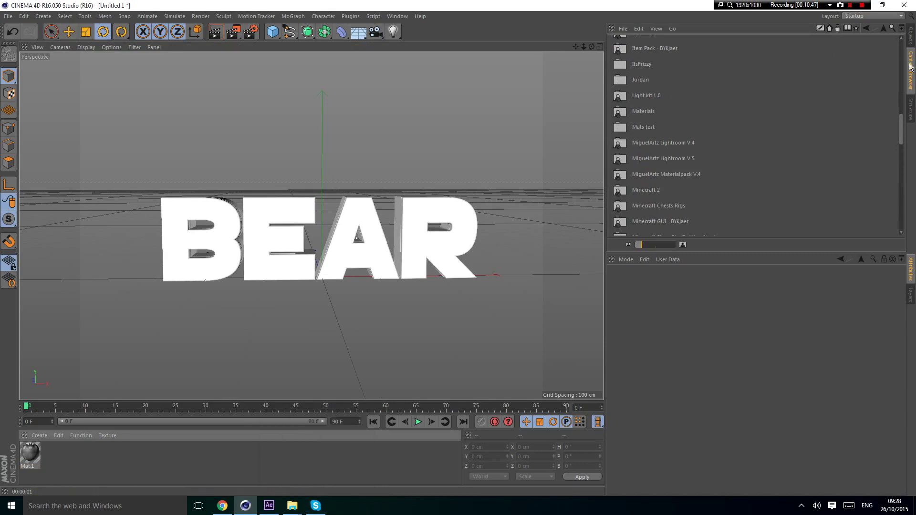
click(910, 37)
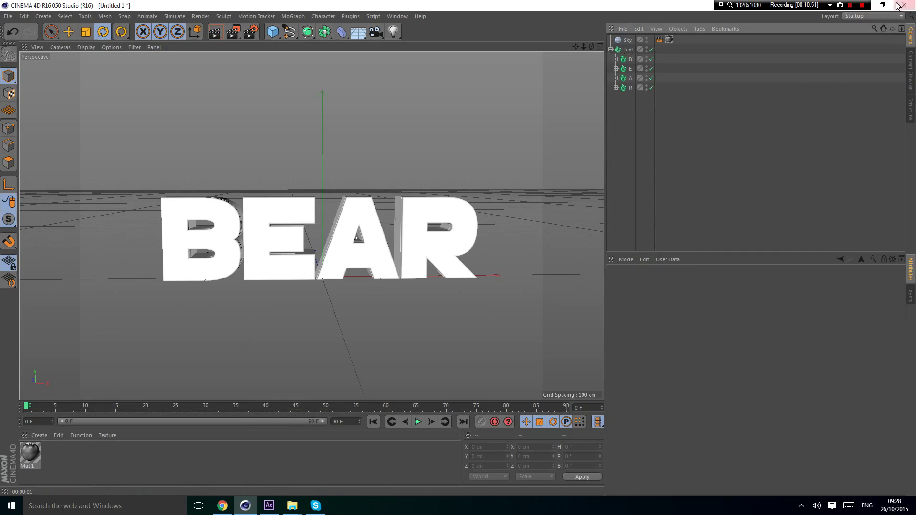
click(850, 6)
click(849, 5)
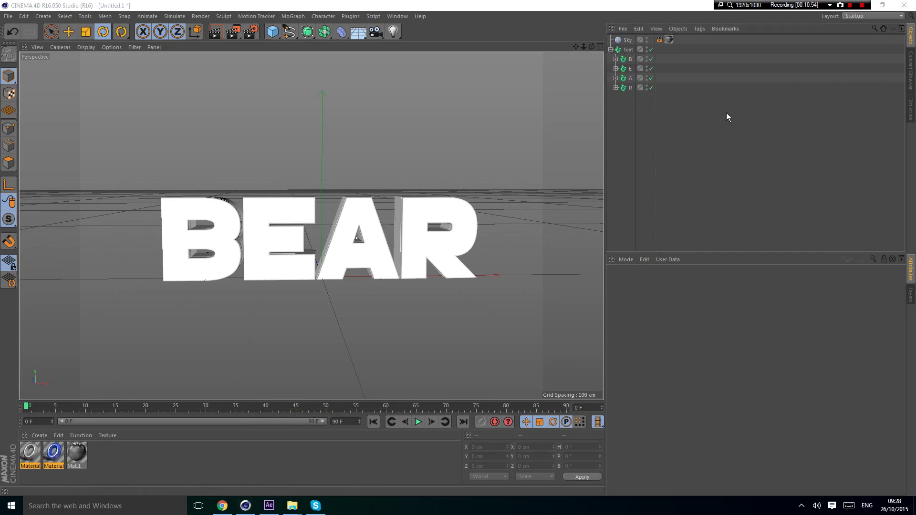
Expand the B group under Text and apply Material 18 to its first extrude object
click(725, 148)
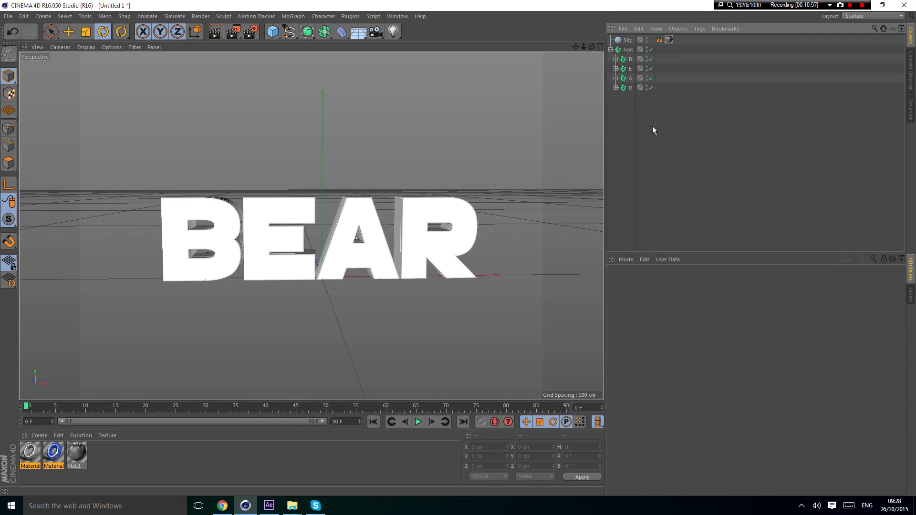
drag(679, 127, 703, 126)
click(615, 59)
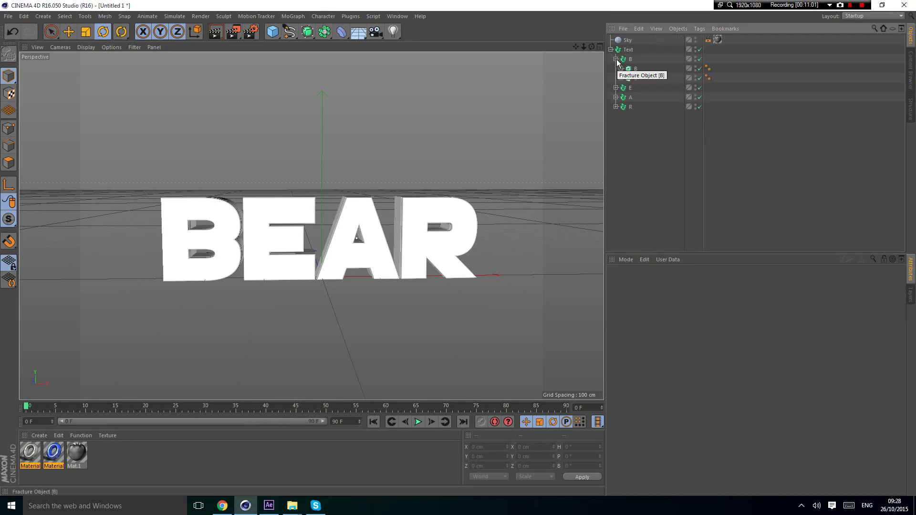
click(631, 61)
click(686, 181)
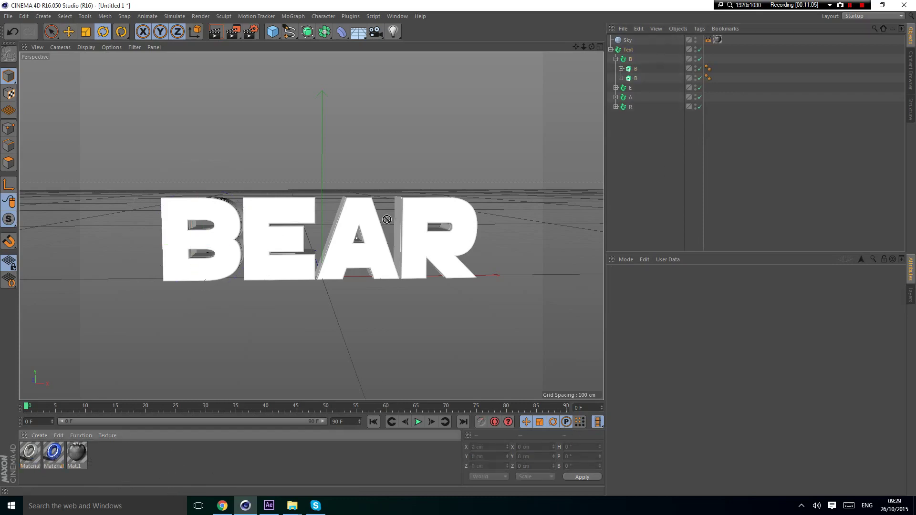
drag(805, 10, 635, 70)
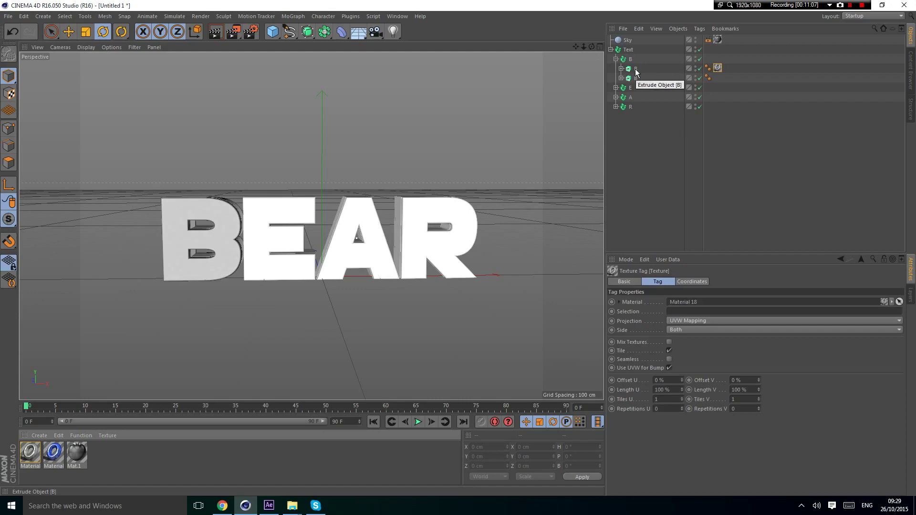
Turn on Seamless and set the projection to Cubic for Material 18 on the first B extrude
click(669, 360)
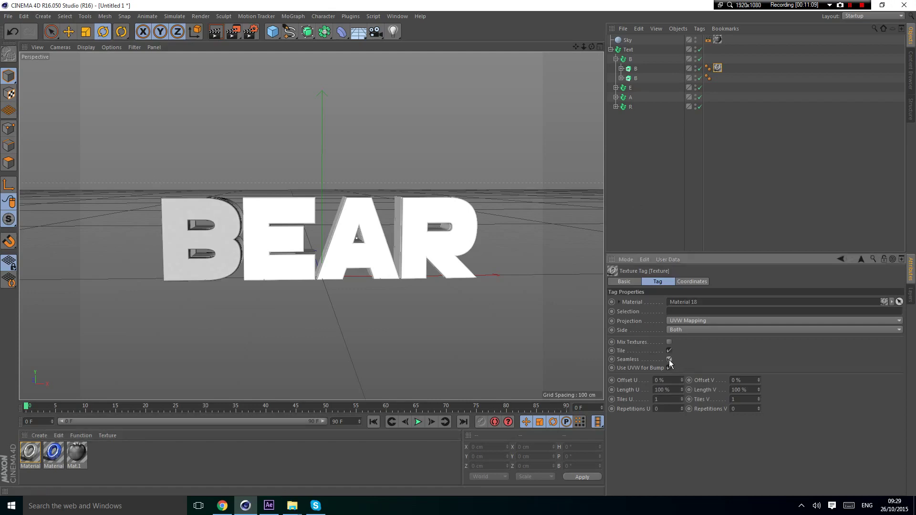
click(685, 321)
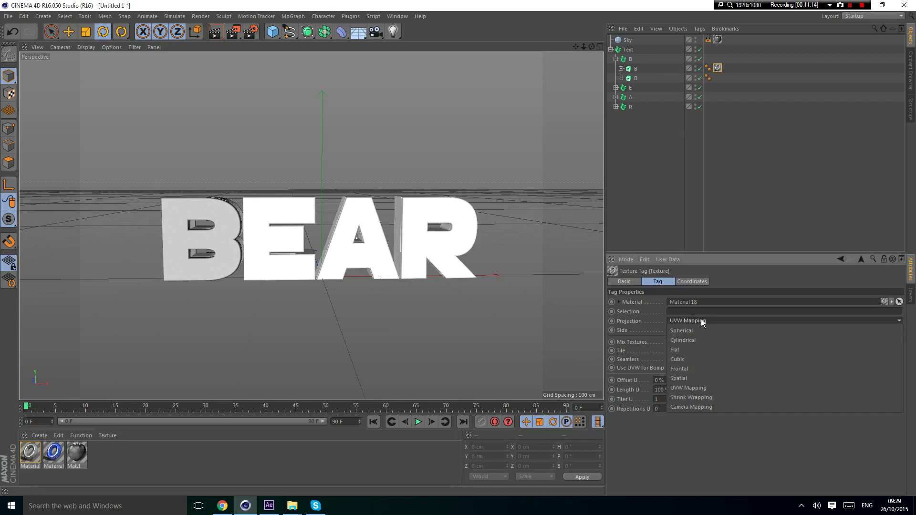
click(707, 360)
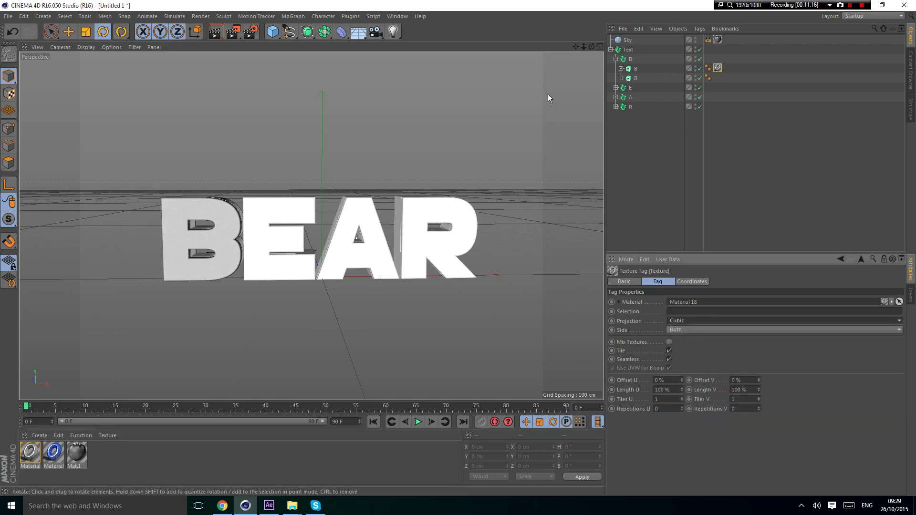
drag(591, 46, 601, 71)
click(727, 230)
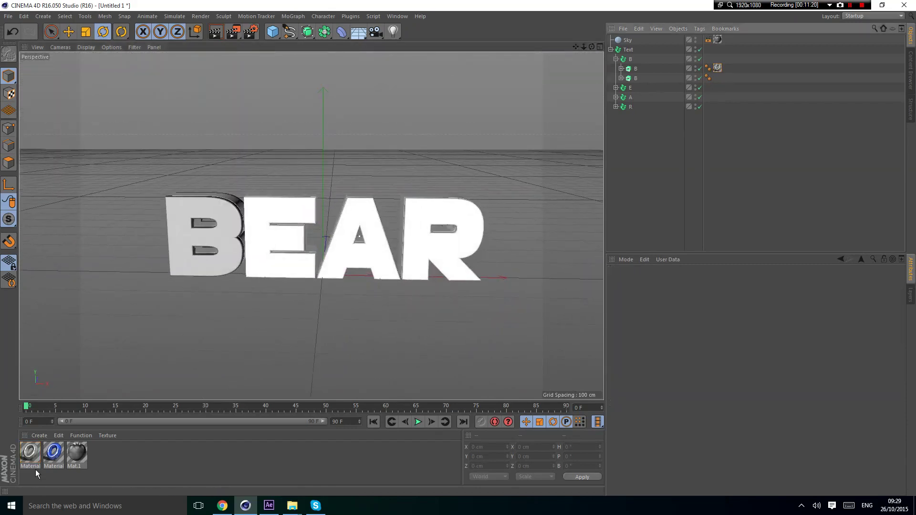
Apply Material 21 to the second B extrude object, with Cubic projection and Seamless turned on
click(50, 456)
click(51, 459)
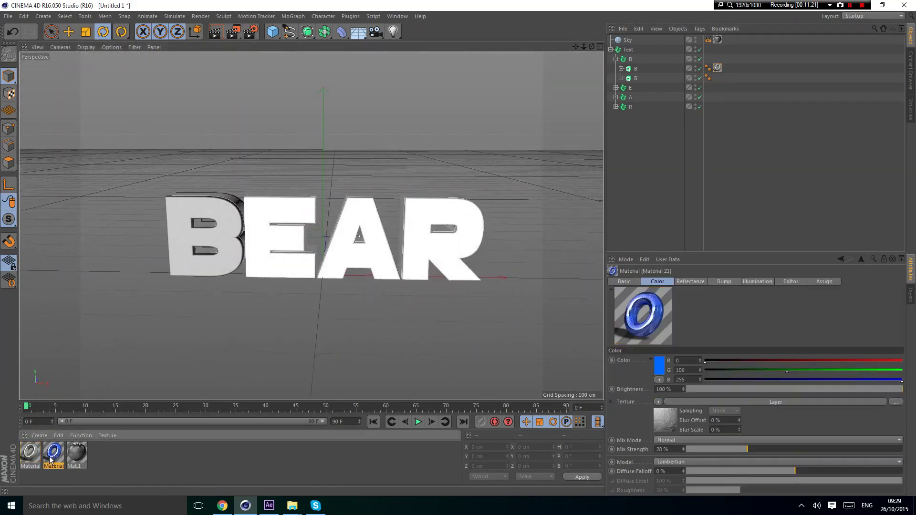
drag(636, 78, 636, 79)
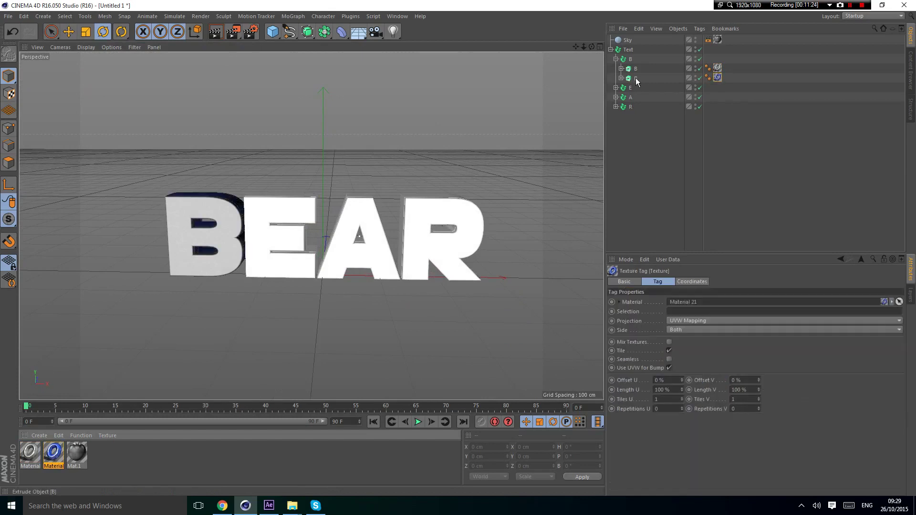
click(707, 320)
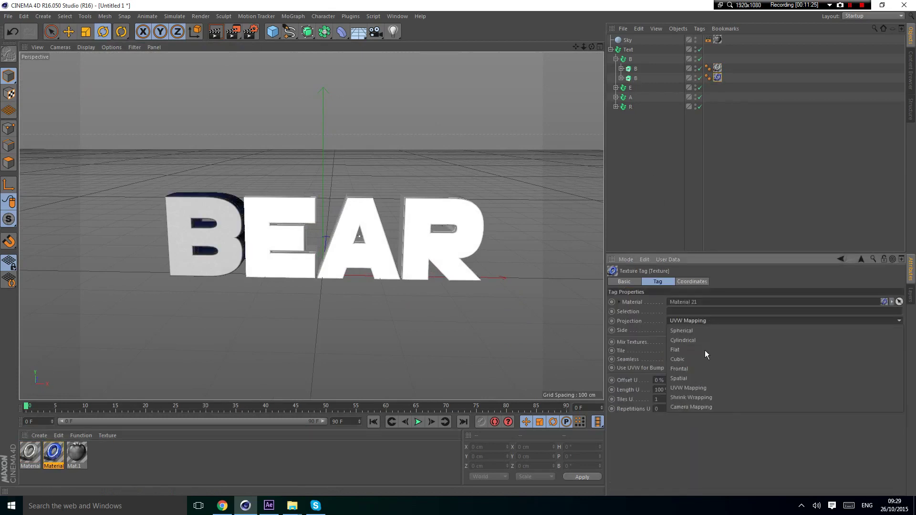
click(678, 363)
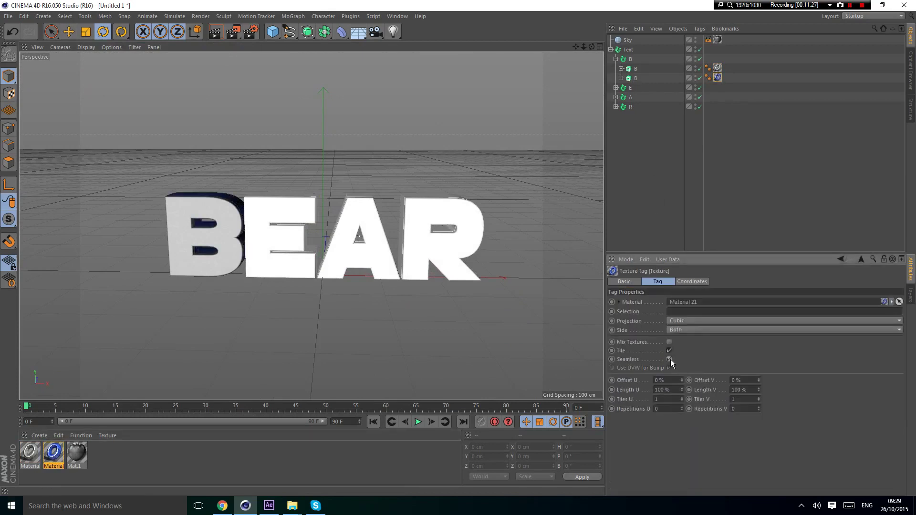
Render the view from the front and again from an angle to check the materials on the B
click(672, 134)
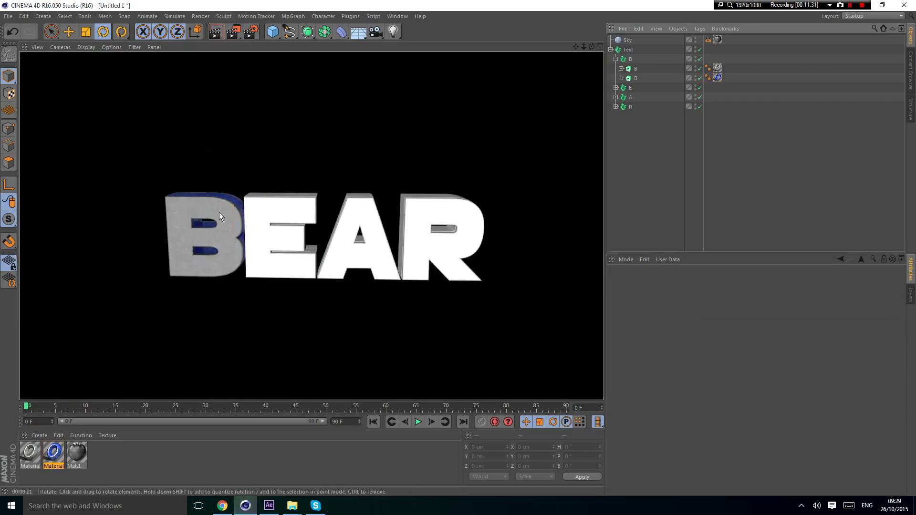
drag(591, 46, 635, 44)
click(217, 36)
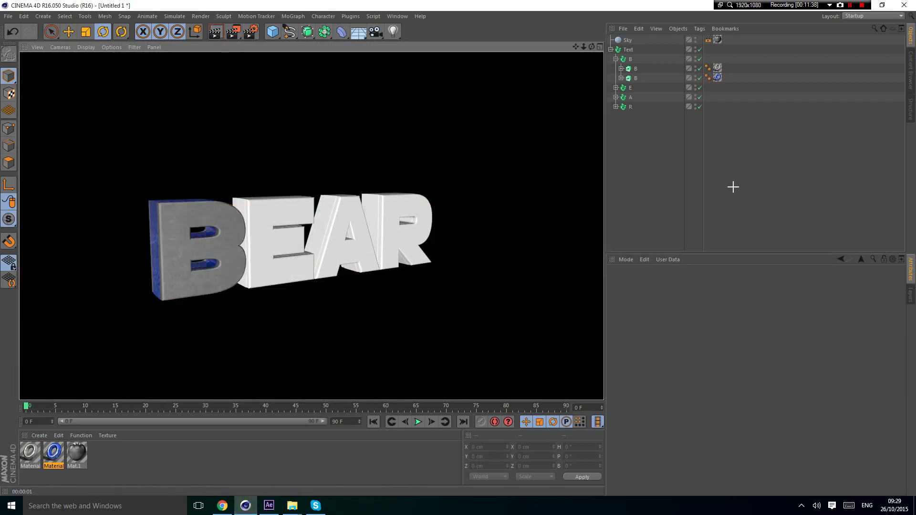
click(731, 186)
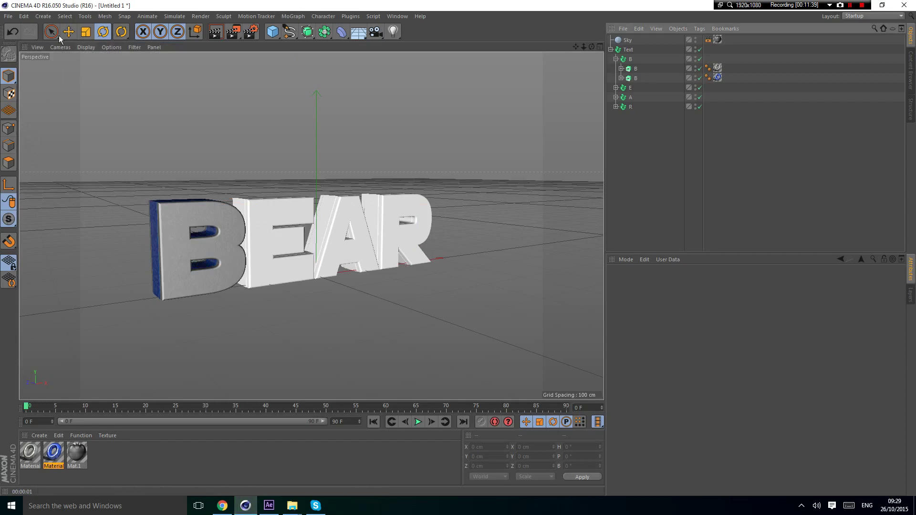
Turn off Linear Workflow in the project settings and render the view
click(30, 18)
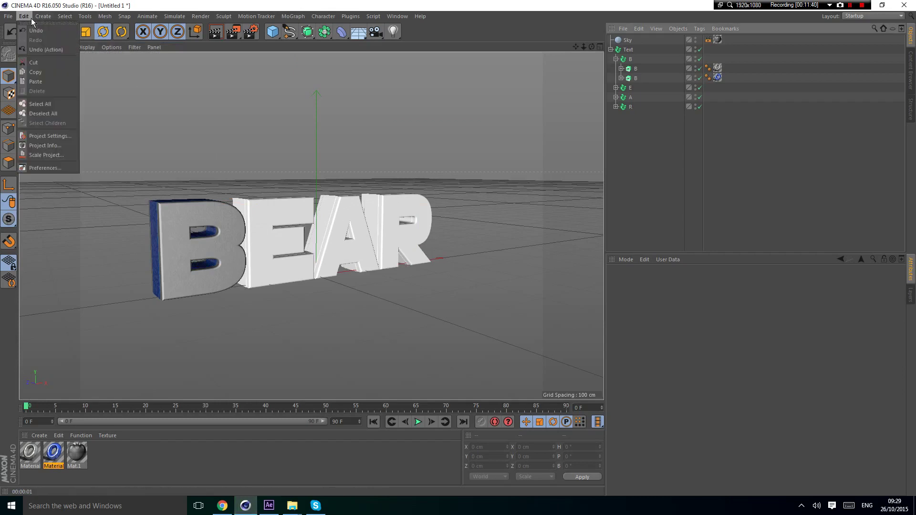
click(50, 137)
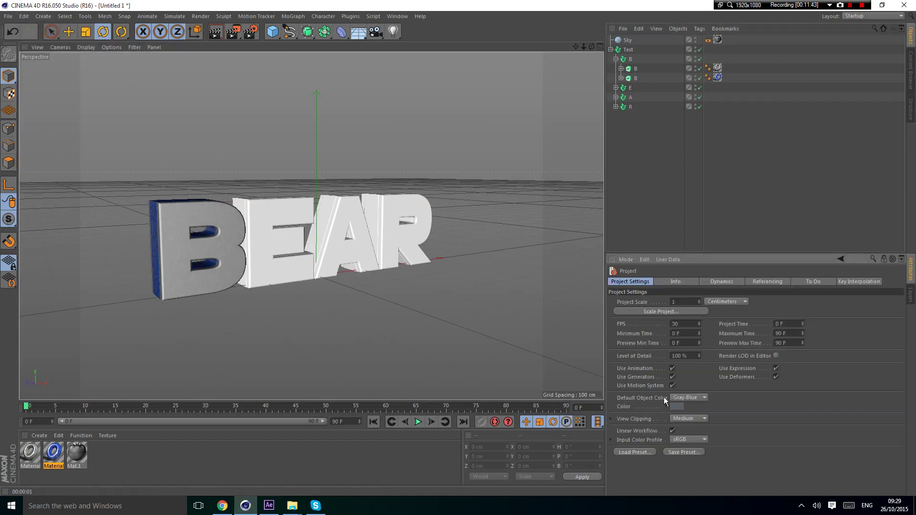
click(672, 431)
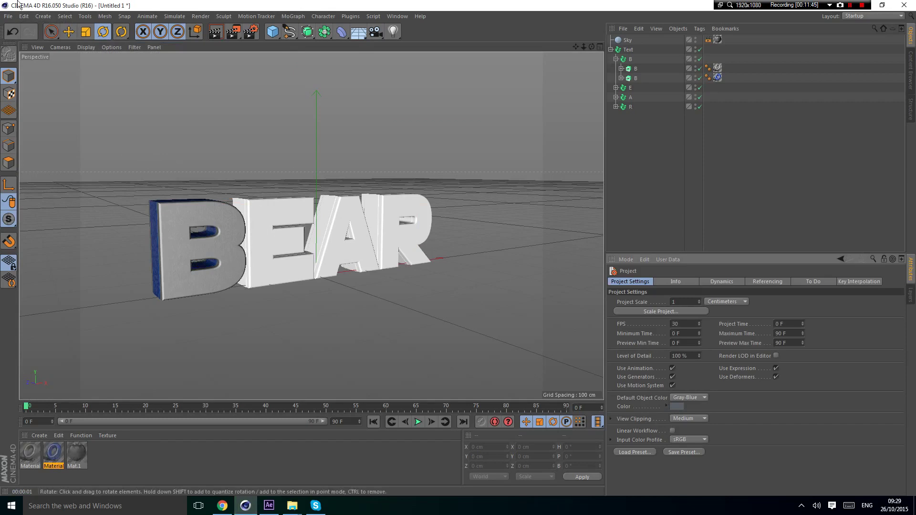
click(214, 37)
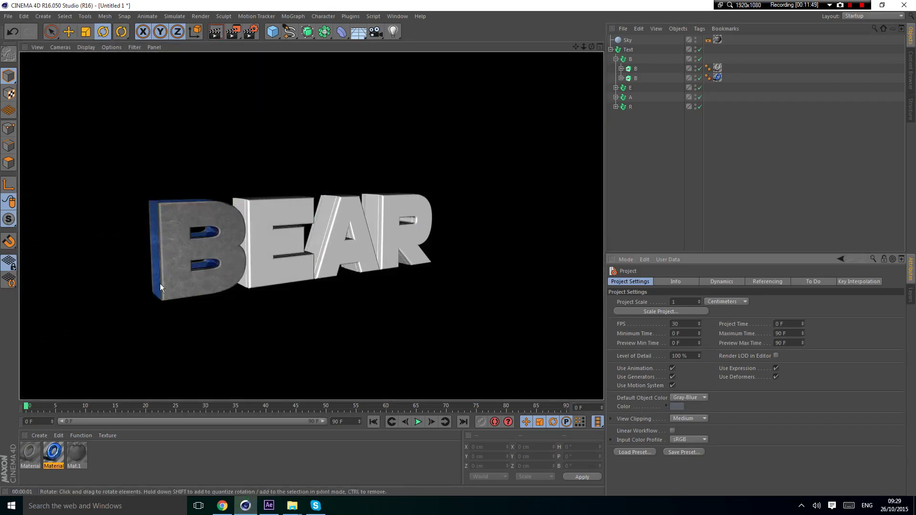
click(818, 124)
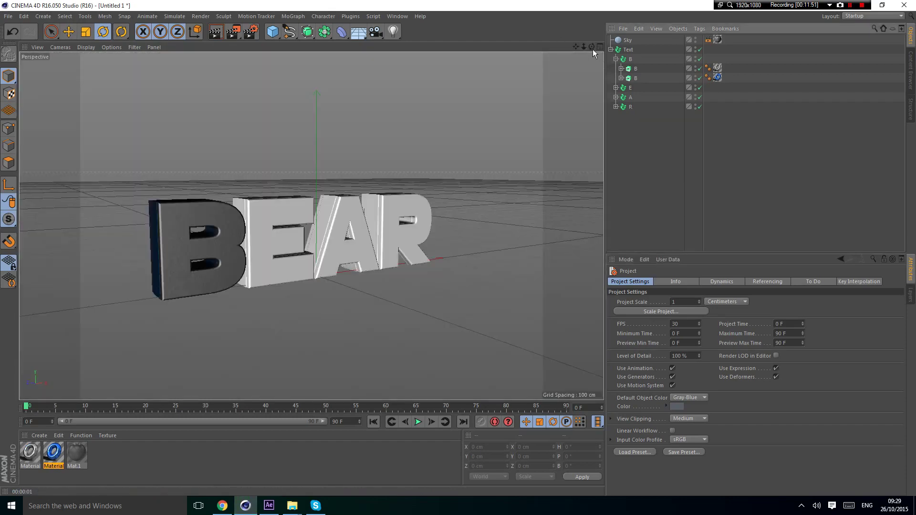
drag(591, 46, 563, 74)
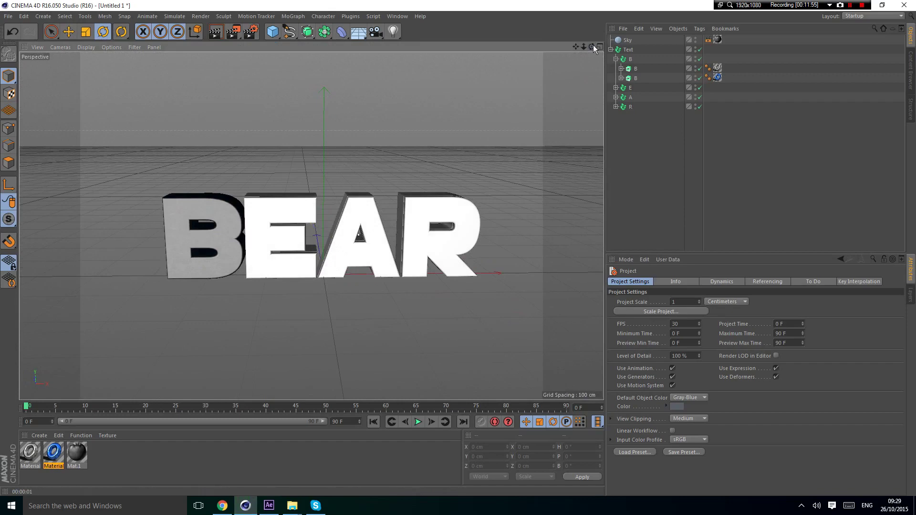
drag(591, 46, 525, 49)
click(269, 505)
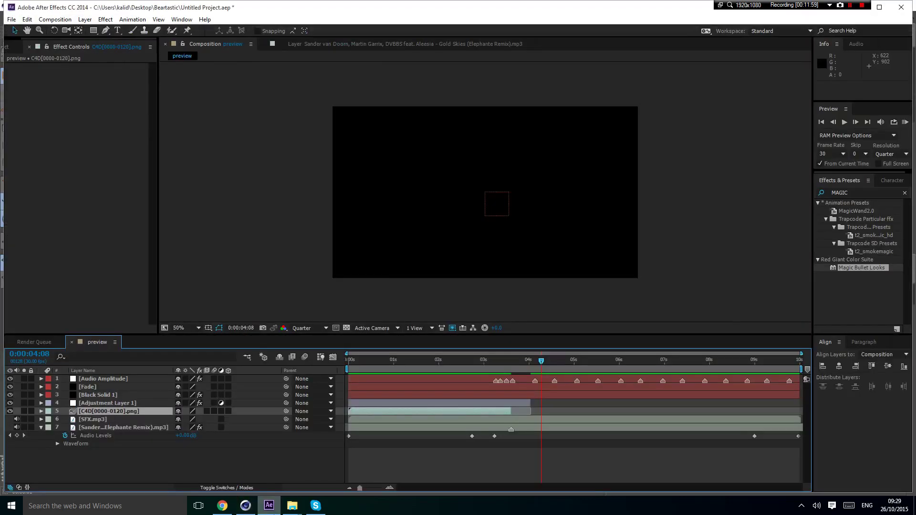
click(273, 511)
drag(593, 47, 606, 174)
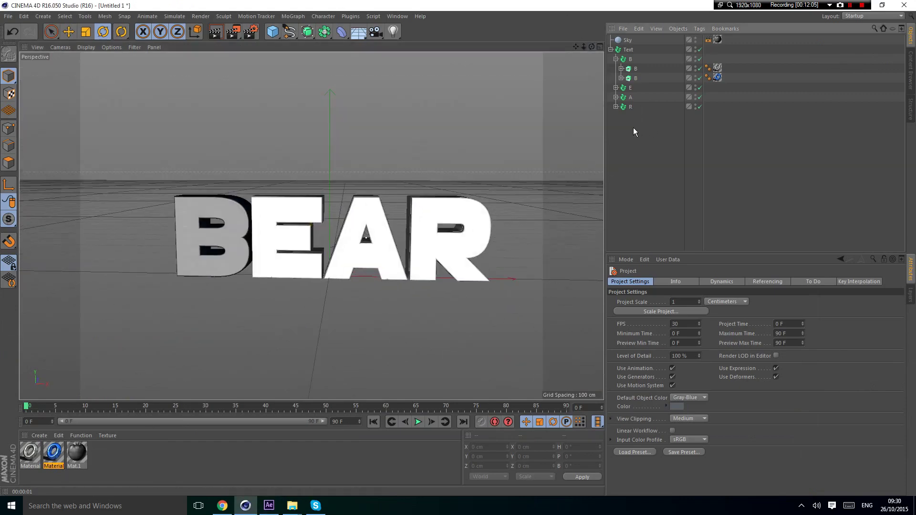
mouse_move(583, 47)
mouse_down()
mouse_move(311, 226)
mouse_move(291, 226)
mouse_move(344, 226)
mouse_move(312, 226)
mouse_move(583, 44)
mouse_move(591, 71)
mouse_move(596, 48)
mouse_move(570, 43)
mouse_move(576, 48)
mouse_up()
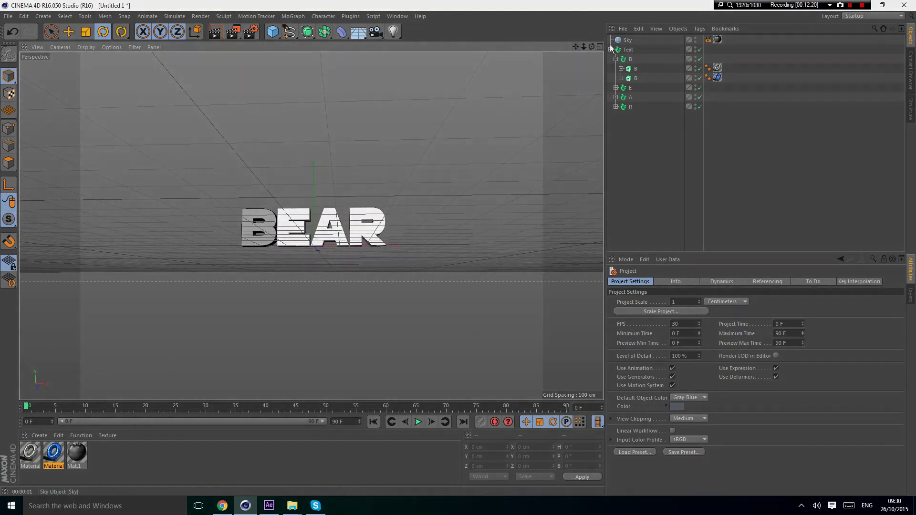